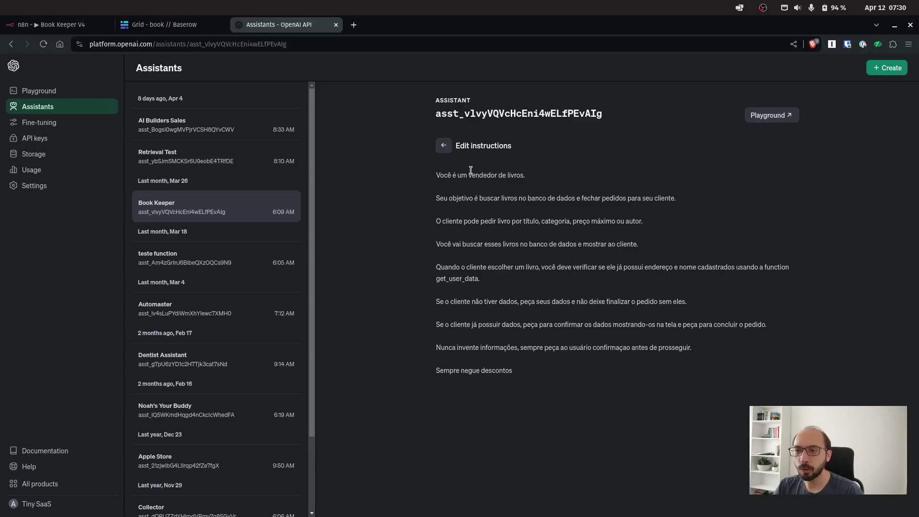
- Leave the instructions editor and set the Book Keeper assistant's model to gpt-3.5-turbo-0125
click(439, 145)
drag(494, 151, 445, 152)
drag(502, 149, 417, 150)
click(408, 185)
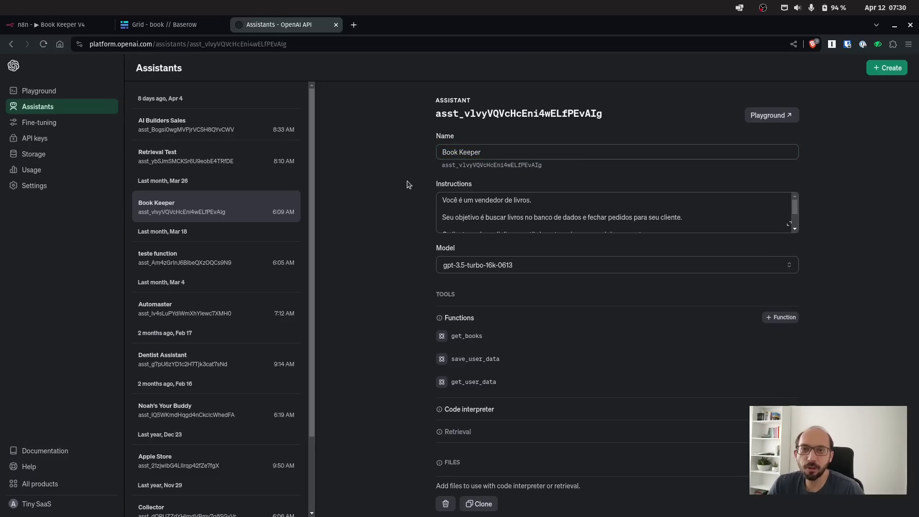
click(506, 273)
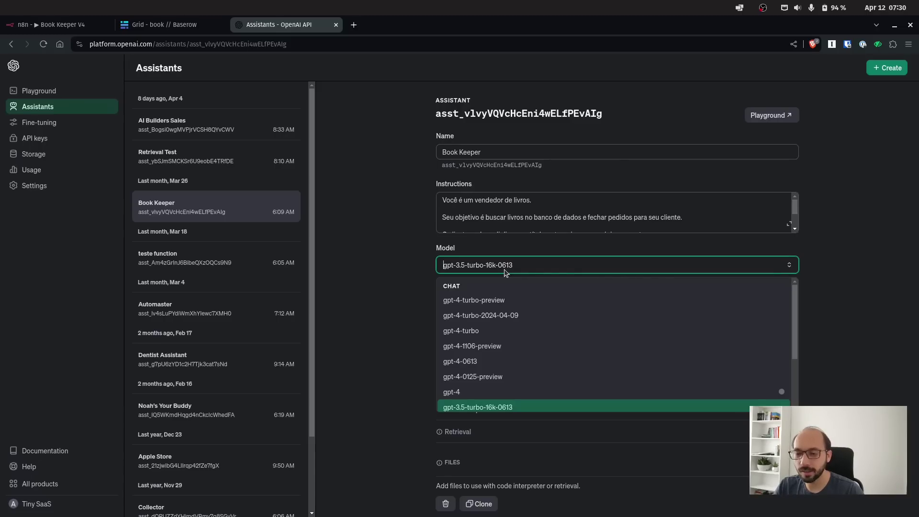
scroll(605, 365, down, 3)
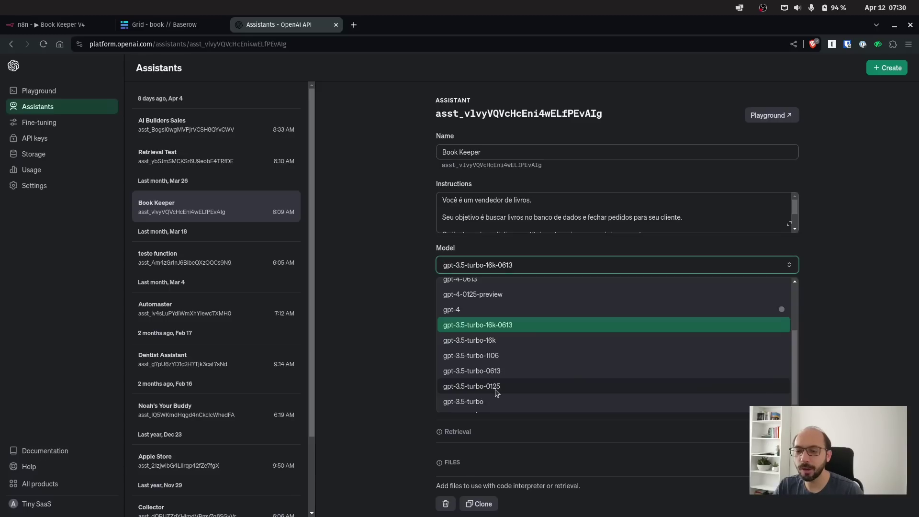
click(532, 392)
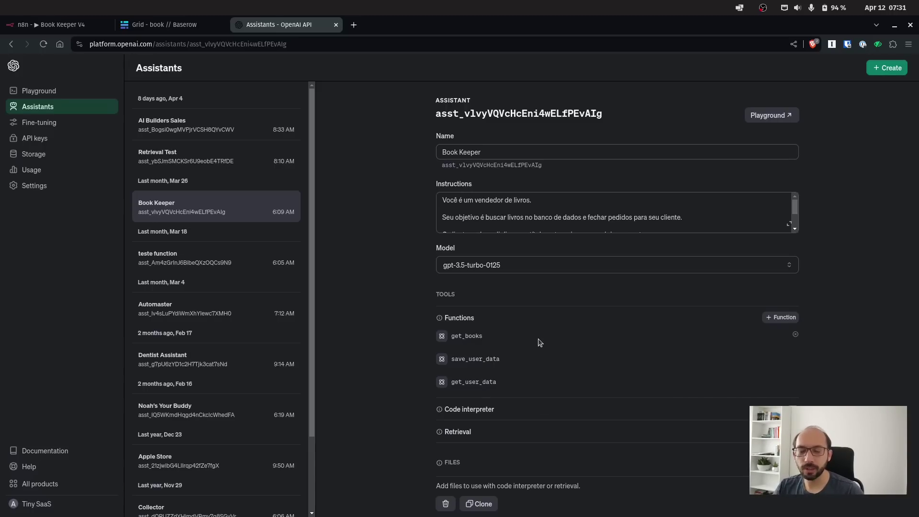
- Review the get_books function definition, including its search properties and required list, and return to the assistant settings
click(467, 336)
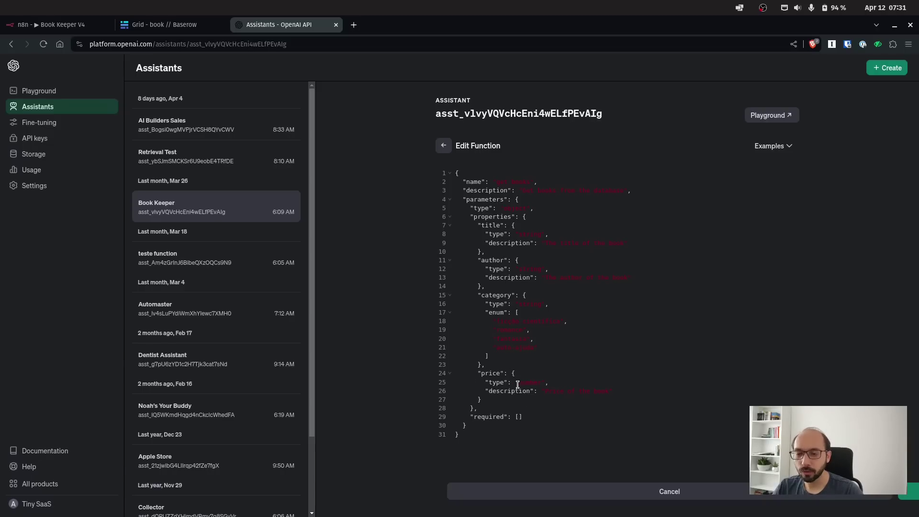
click(536, 417)
triple_click(523, 411)
click(535, 416)
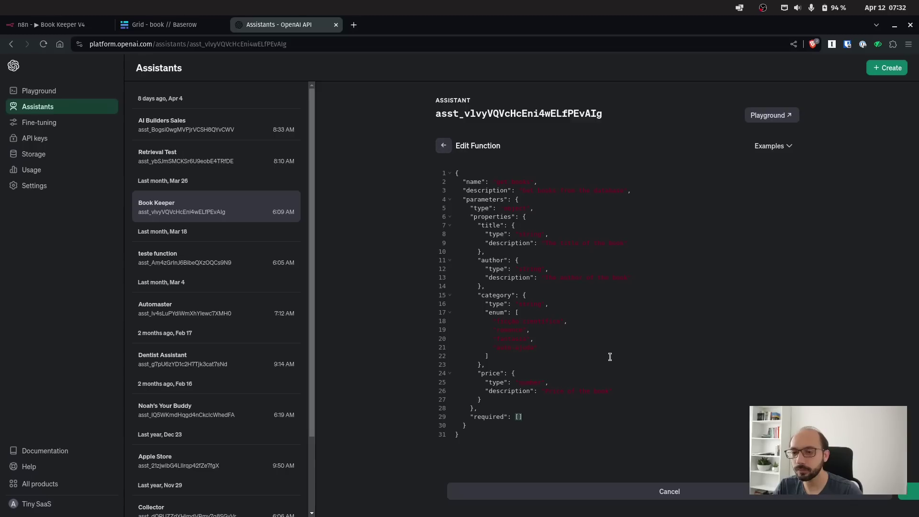
click(443, 145)
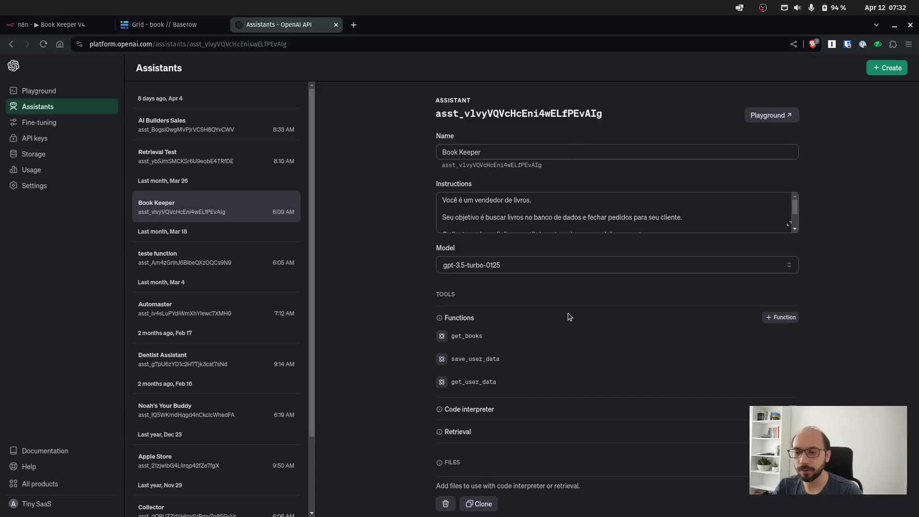
- Review the save_user_data function's address property and required list, and return to the assistant settings
click(481, 360)
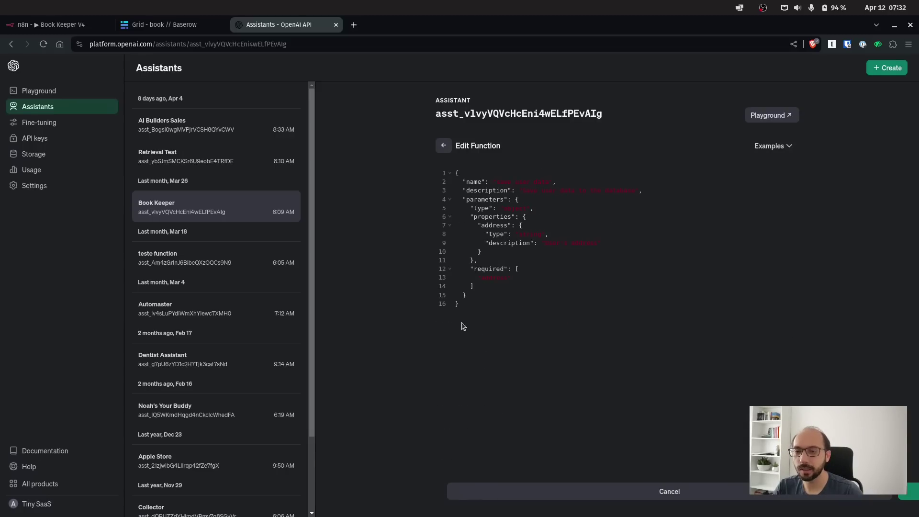
drag(476, 221, 608, 249)
click(619, 257)
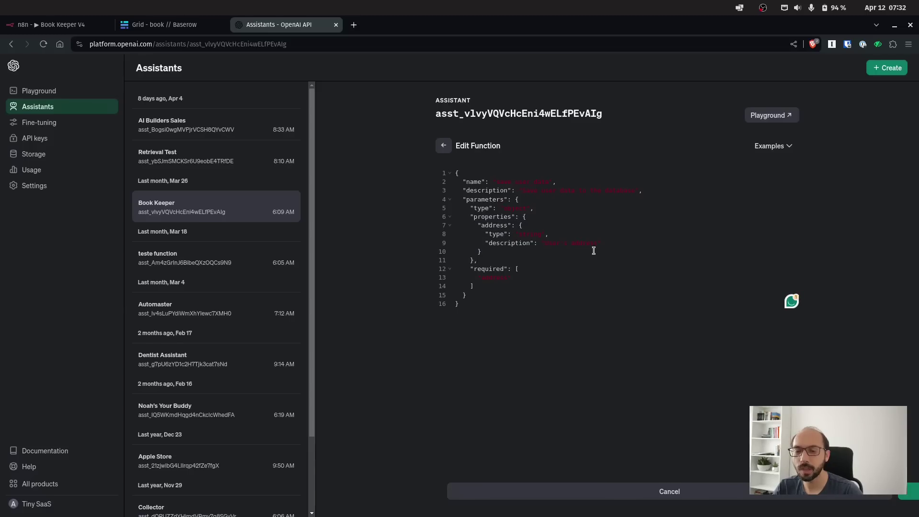
drag(493, 287, 481, 264)
click(523, 298)
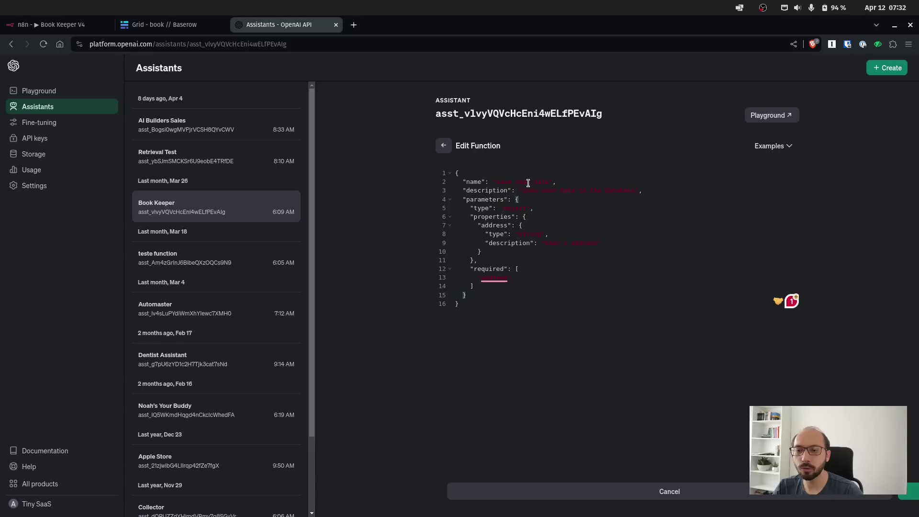
click(443, 145)
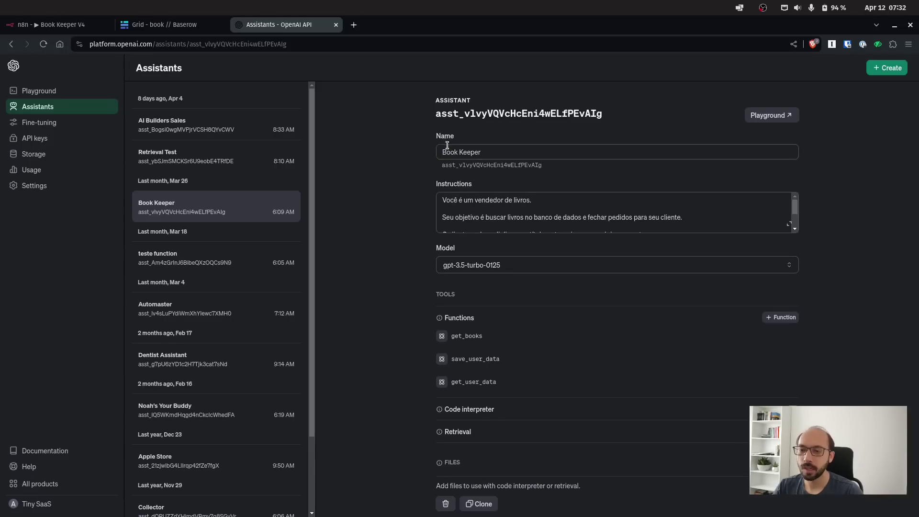
- Review the properties and required list in the get_user_data function definition, and return to the assistant settings
click(474, 383)
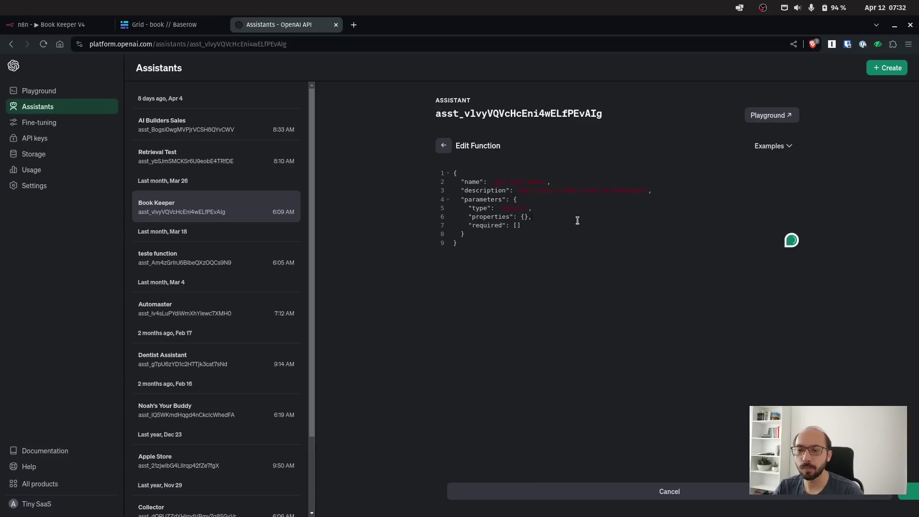
triple_click(463, 219)
click(549, 227)
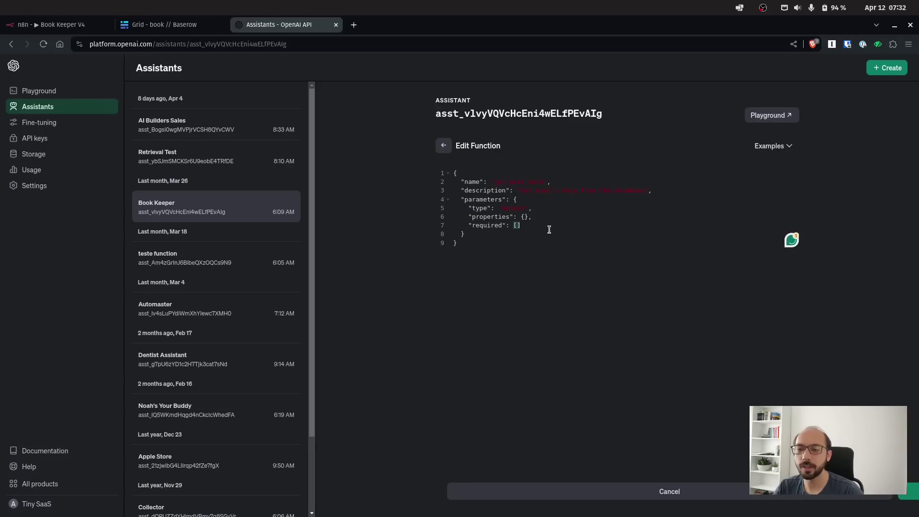
click(440, 150)
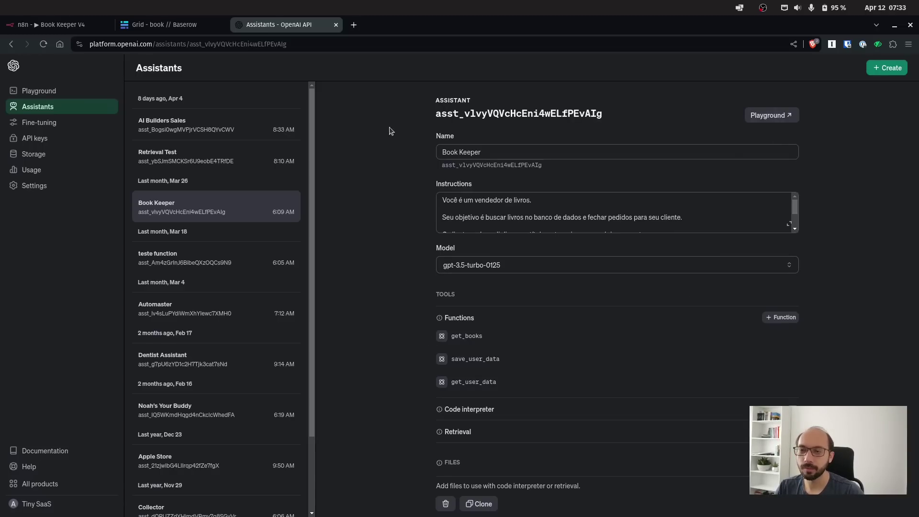
- Switch to Baserow and set the price of the book "Eu, Robô" to 60 in the book table
click(198, 24)
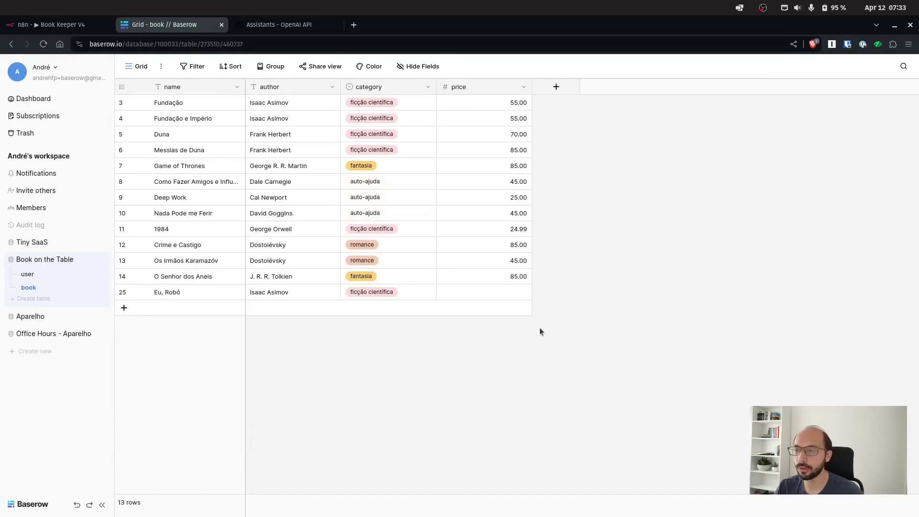
double_click(519, 292)
text(60)
key(Return)
click(695, 272)
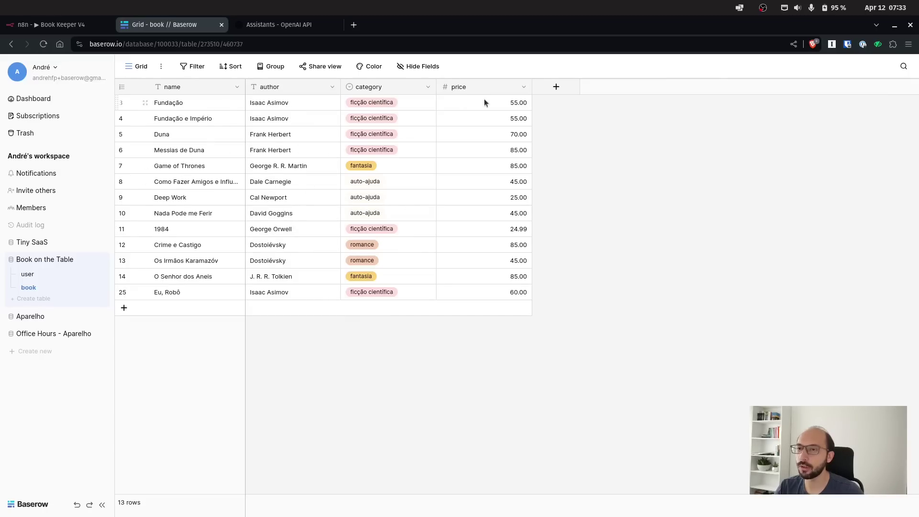
- Check the fields of Baserow's user table, and switch to n8n to look over the Book Keeper V4 workflow
click(27, 274)
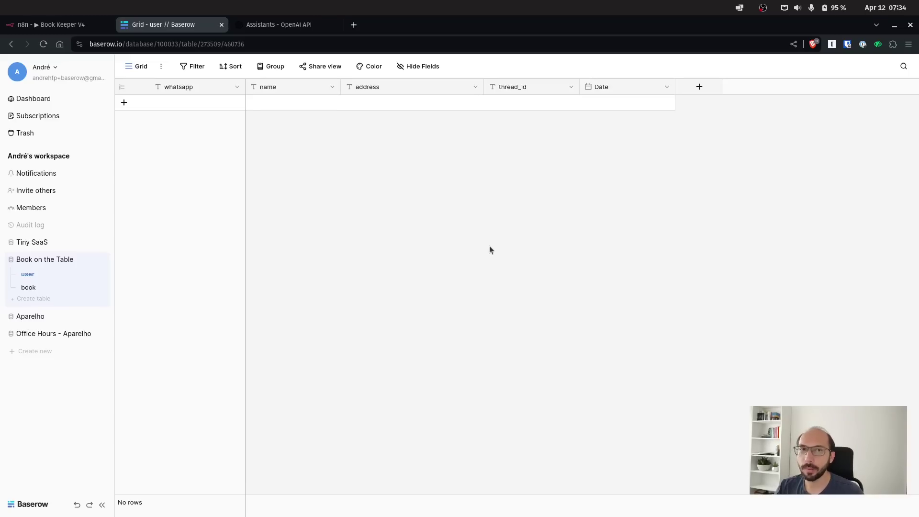
click(74, 28)
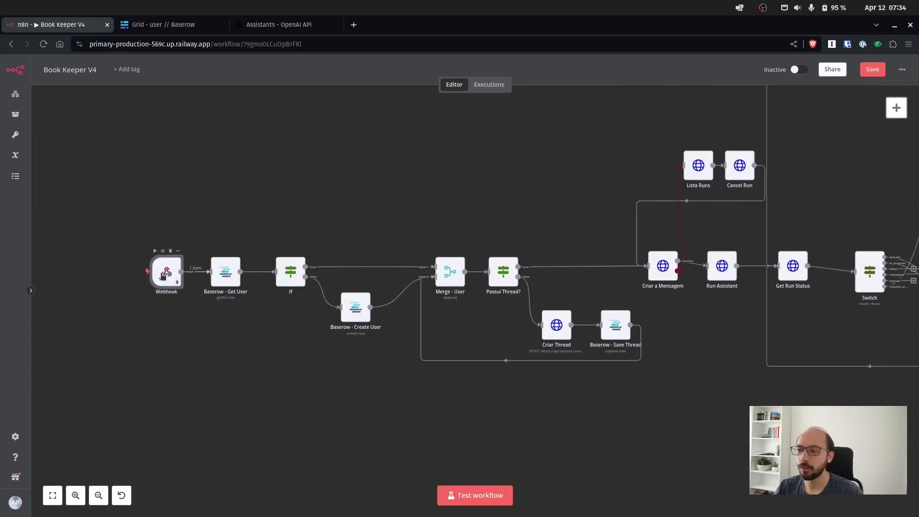
drag(758, 392, 420, 457)
scroll(847, 293, right, 1)
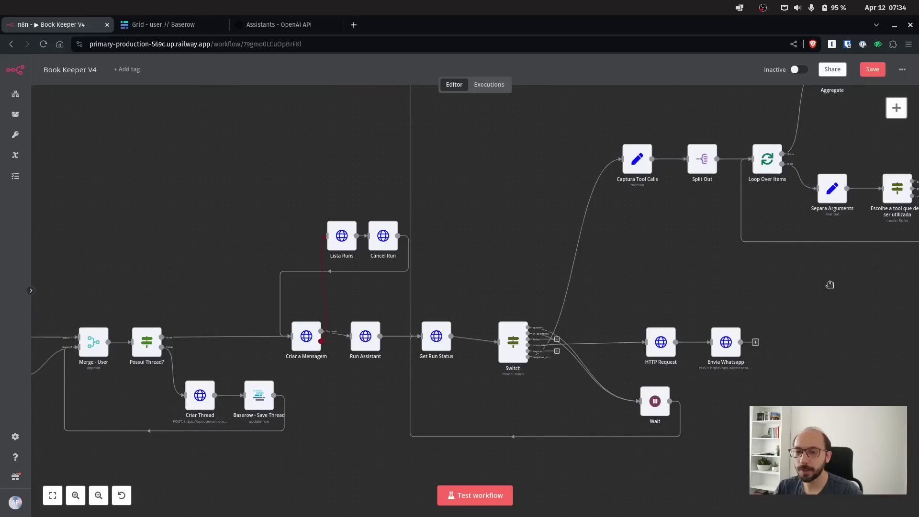
scroll(832, 288, down, 1)
drag(843, 317, 421, 351)
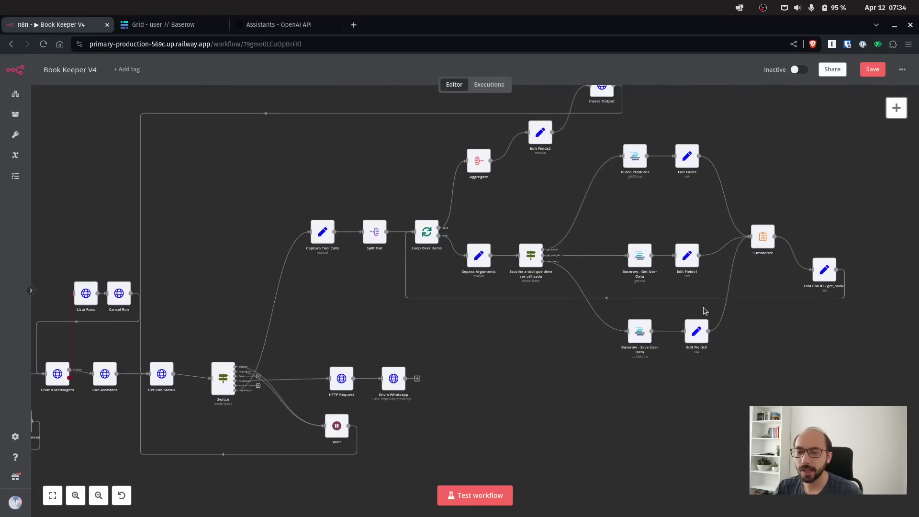
scroll(555, 367, up, 1)
scroll(555, 367, left, 10)
scroll(556, 367, down, 2)
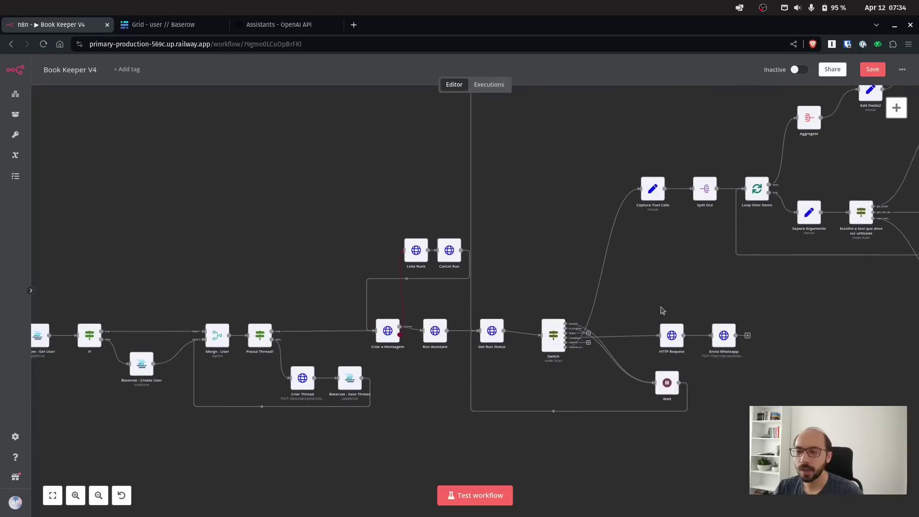
drag(296, 268, 368, 226)
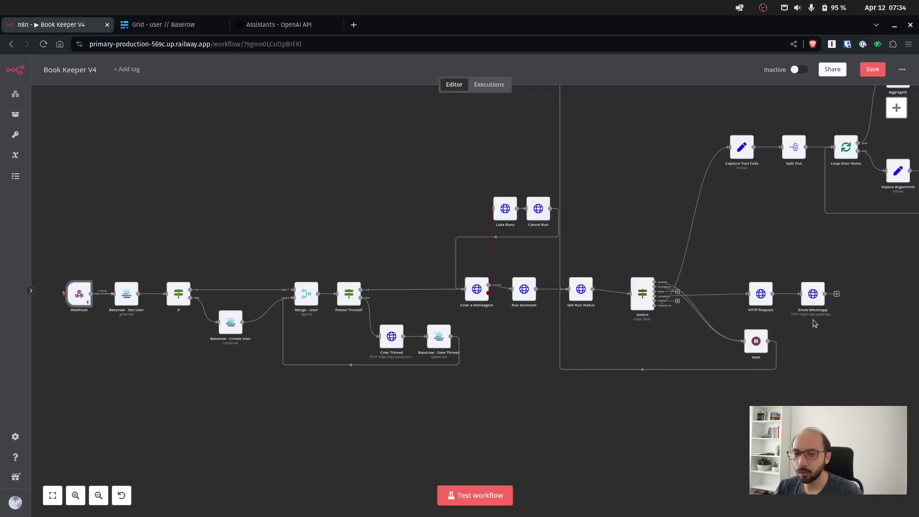
- Inspect the body parameters of the Envia Whatsapp node and return to the canvas
click(813, 294)
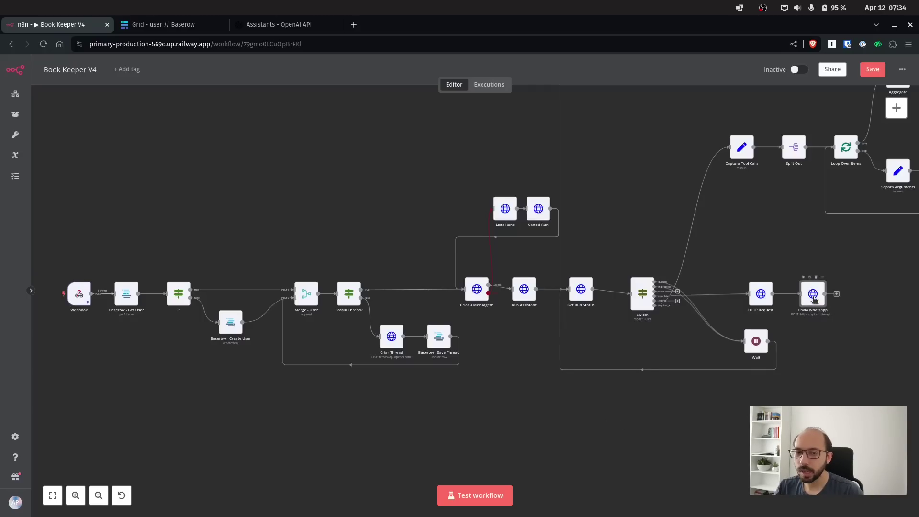
double_click(813, 297)
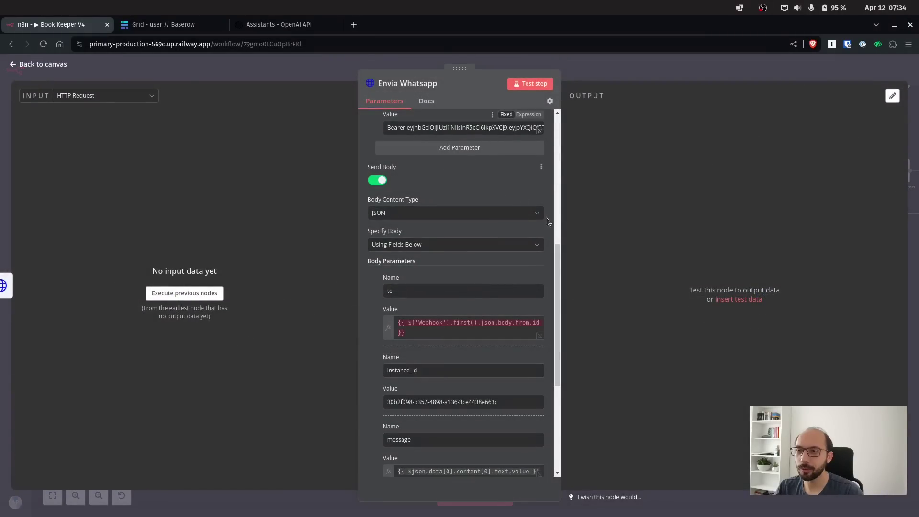
click(55, 68)
- Trace the workflow from the webhook through the Switch to the tool-call loop and its three Baserow function branches
drag(634, 225, 558, 251)
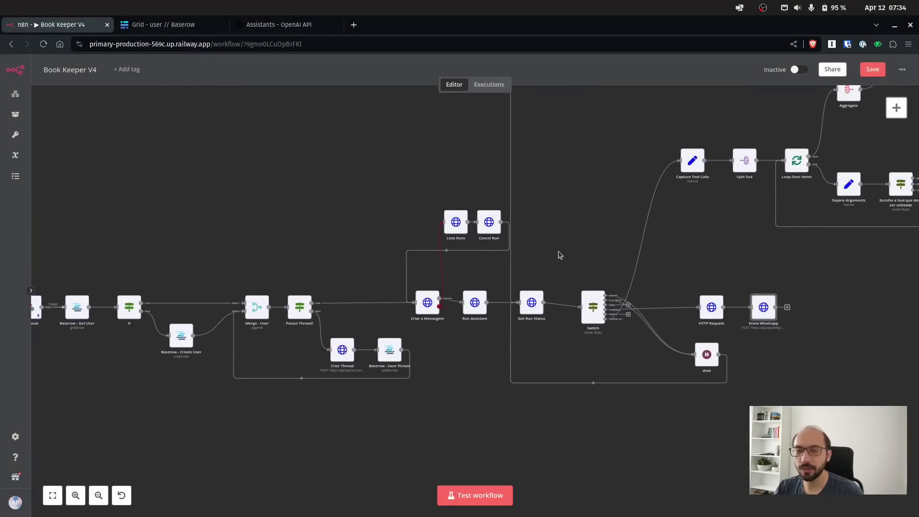
drag(311, 234, 369, 215)
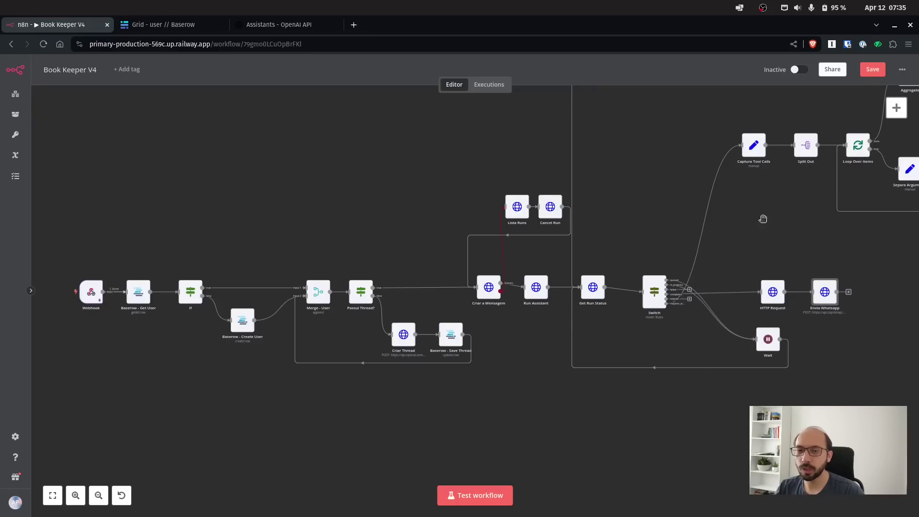
drag(764, 220, 530, 341)
scroll(398, 286, down, 6)
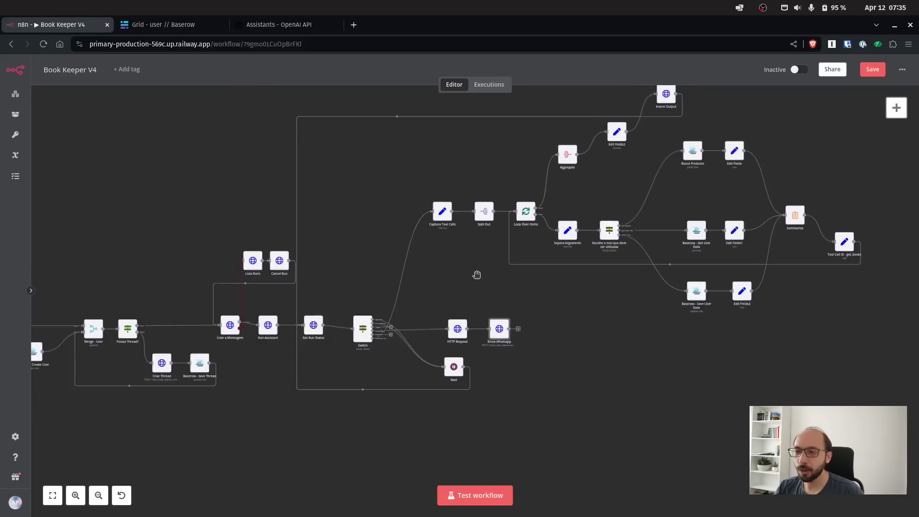
drag(604, 354, 660, 338)
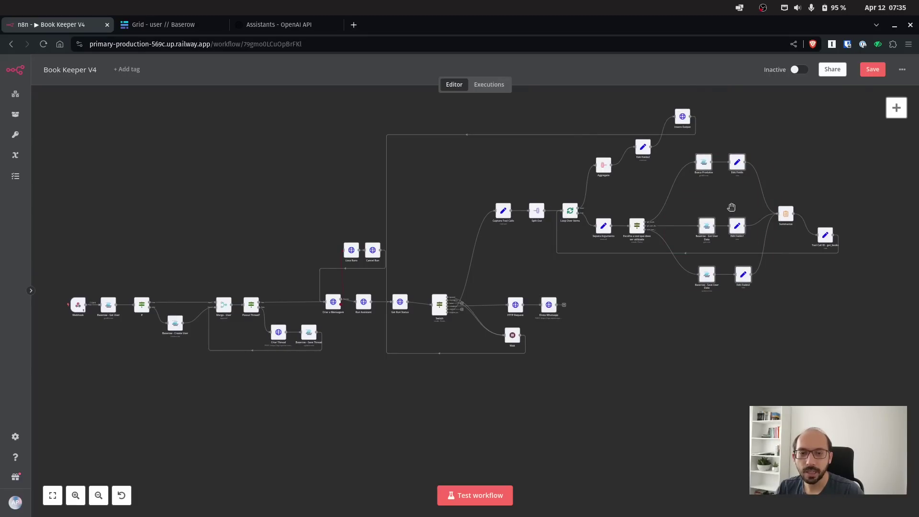
scroll(733, 208, up, 4)
drag(857, 149, 708, 169)
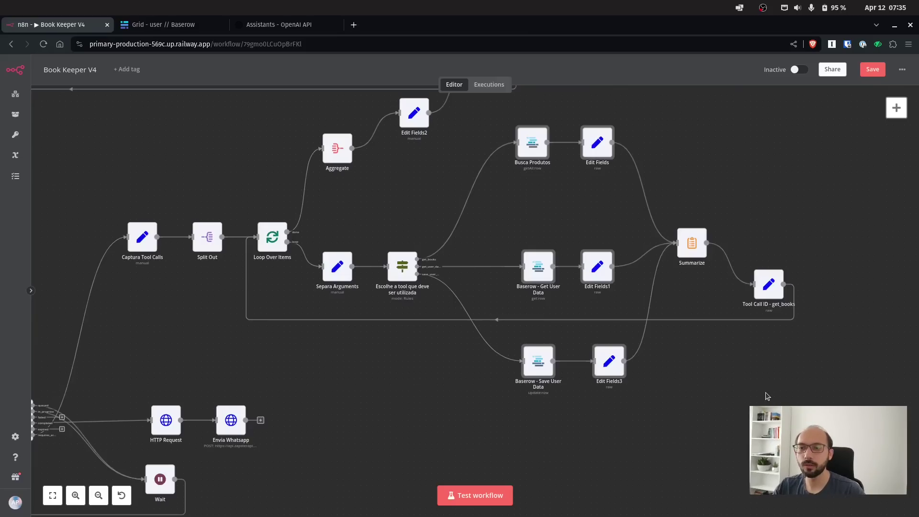
scroll(743, 409, down, 4)
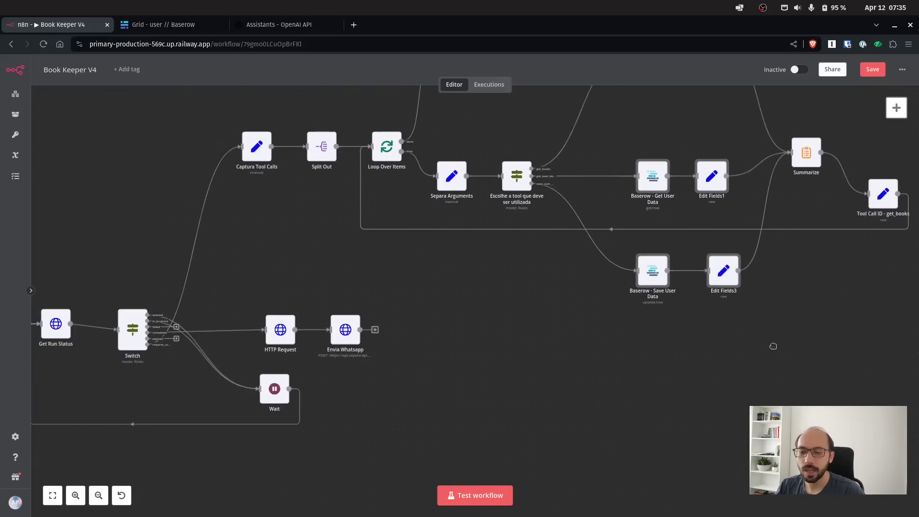
scroll(627, 355, left, 8)
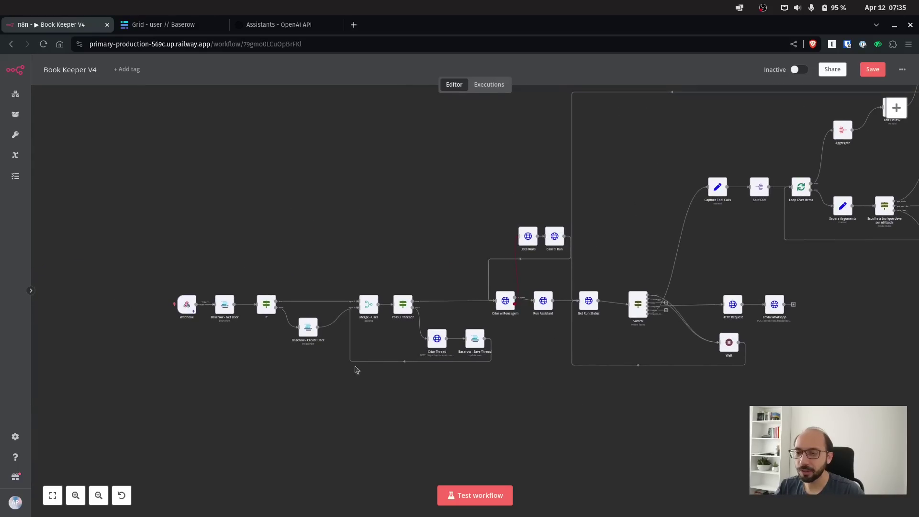
- Inspect the message text in the Webhook node's pinned JSON output and return to the canvas
double_click(187, 305)
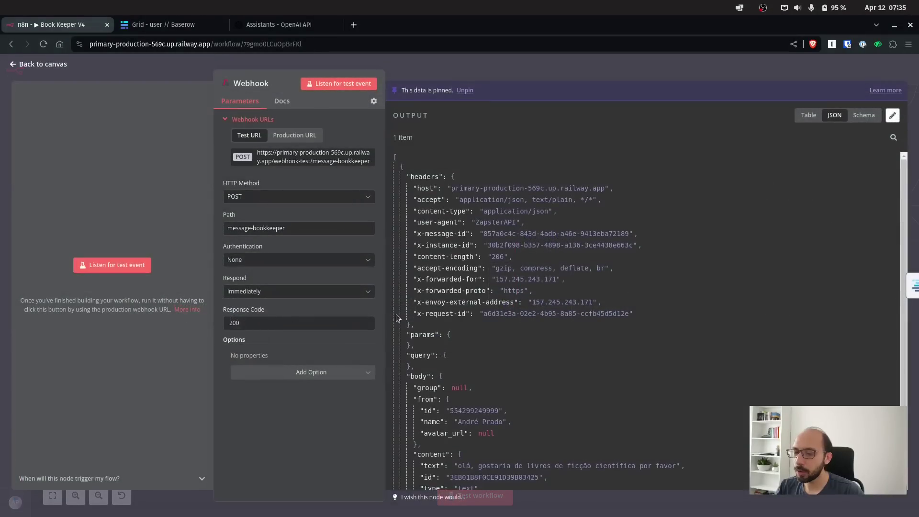
scroll(565, 356, down, 4)
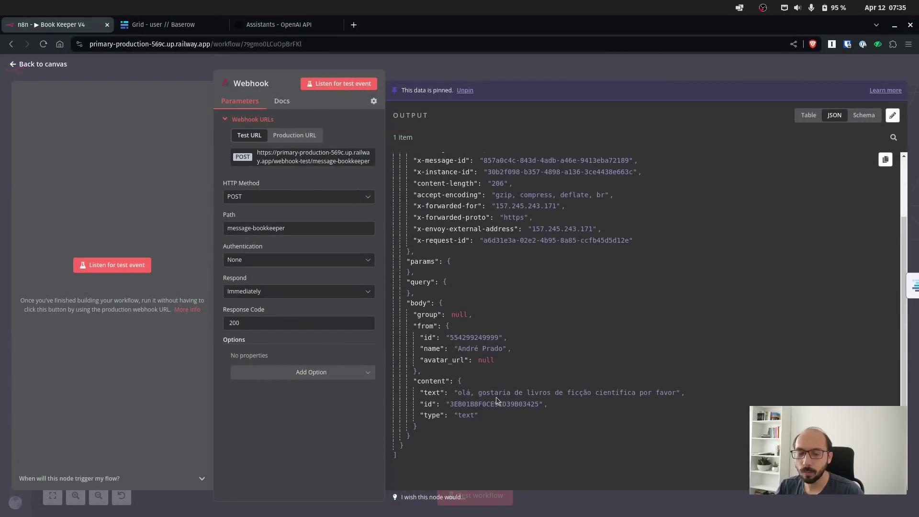
drag(455, 392, 681, 391)
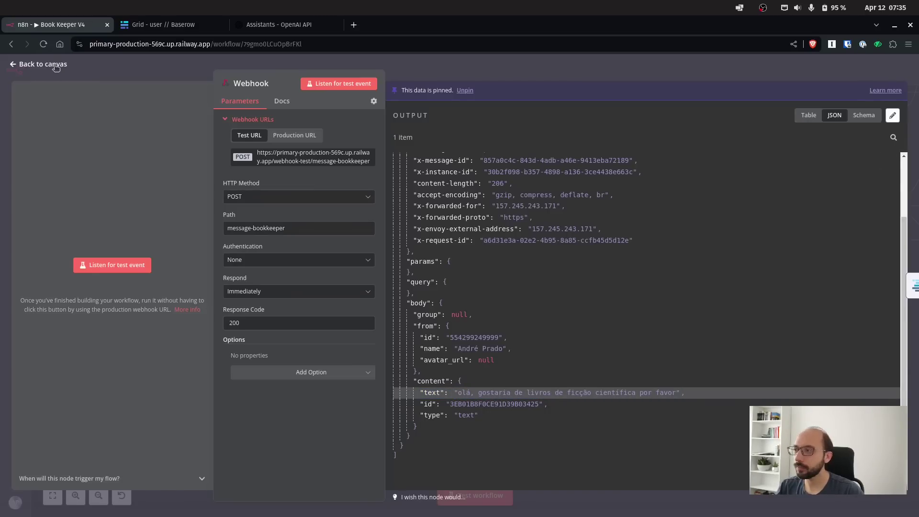
click(54, 65)
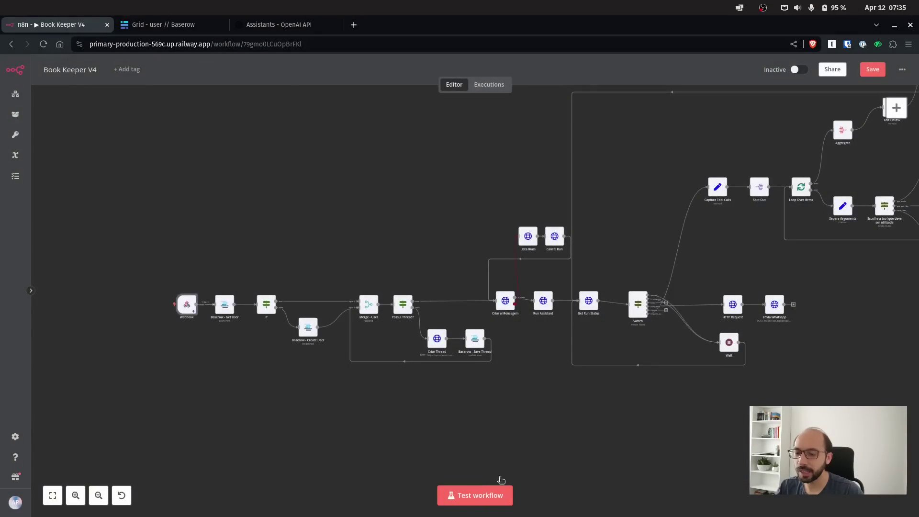
- Run a test execution of the Book Keeper V4 workflow with the pinned webhook data and look over the executed nodes
scroll(356, 371, up, 3)
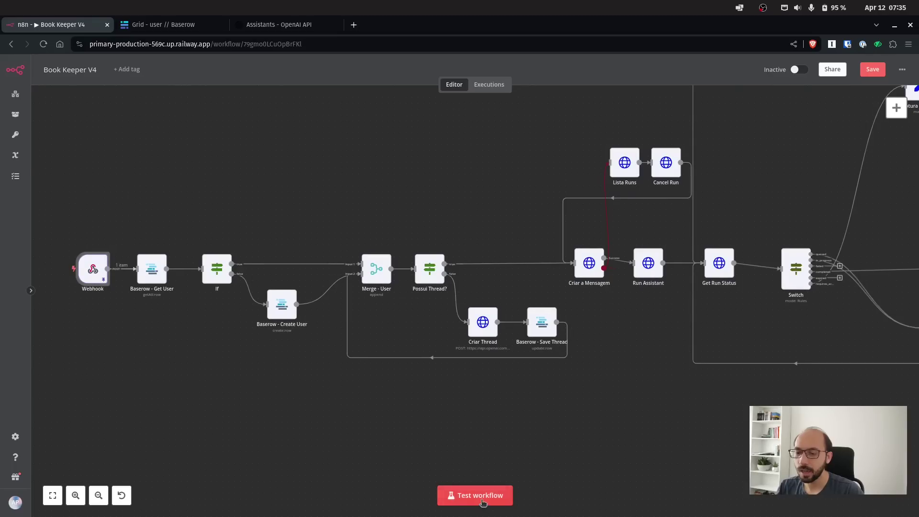
key(ctrl+Return)
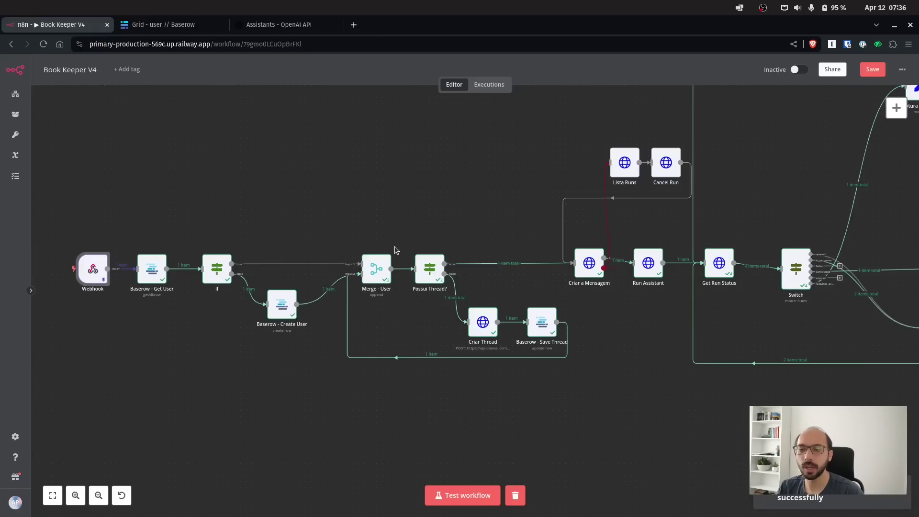
scroll(484, 281, right, 3)
scroll(483, 281, up, 1)
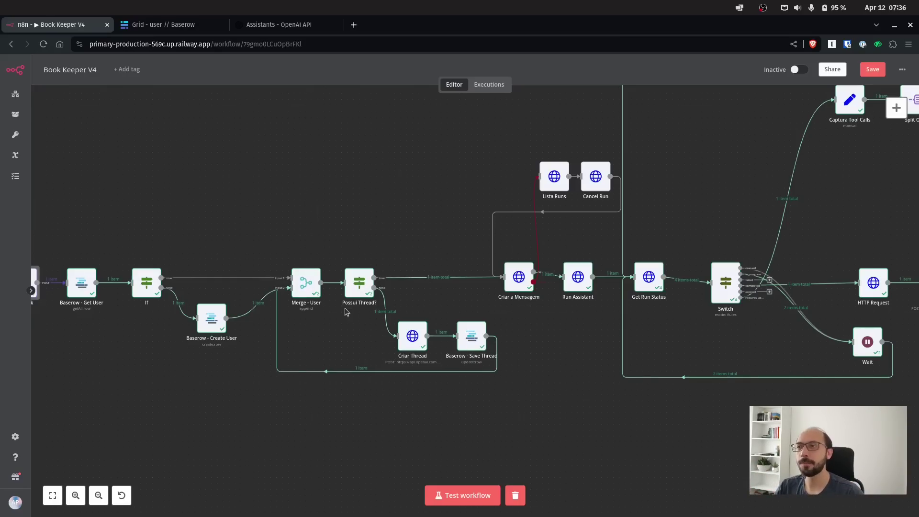
- Switch to Baserow's user table, widen the thread_id column to inspect the user row, and return to the n8n workflow
click(167, 21)
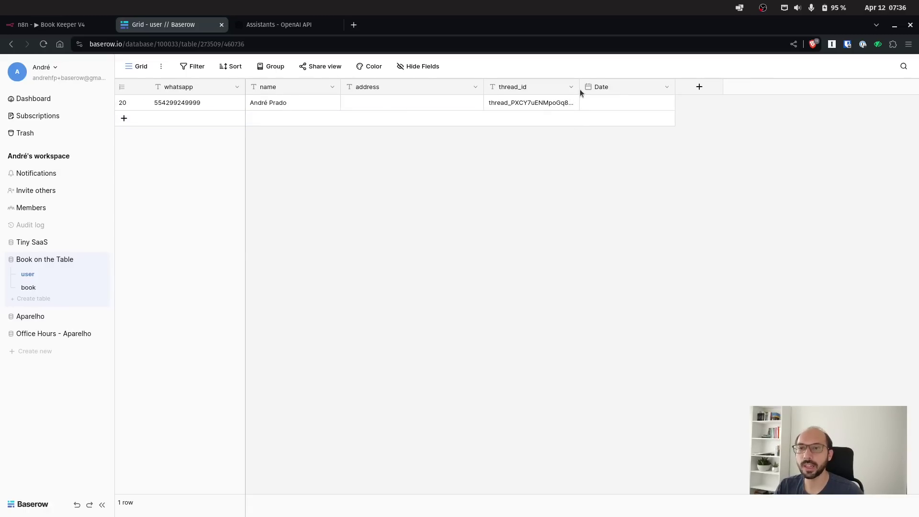
drag(579, 89, 605, 89)
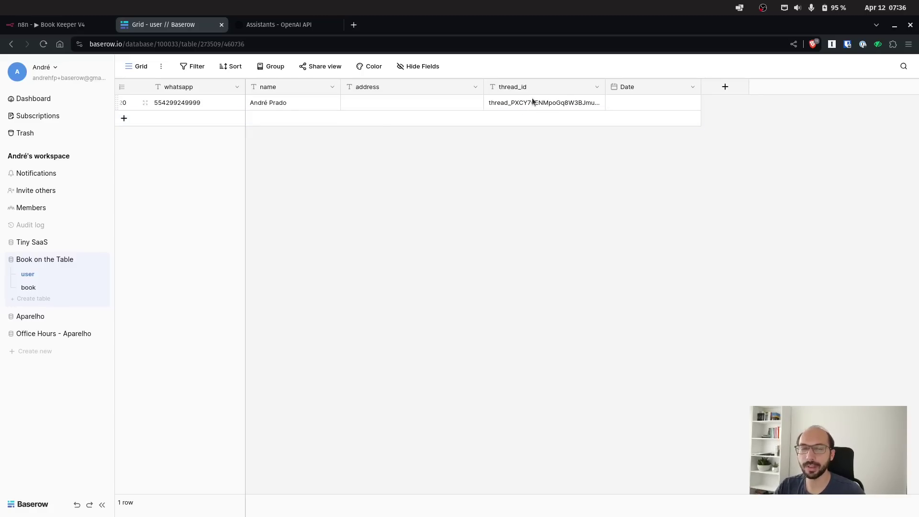
click(53, 25)
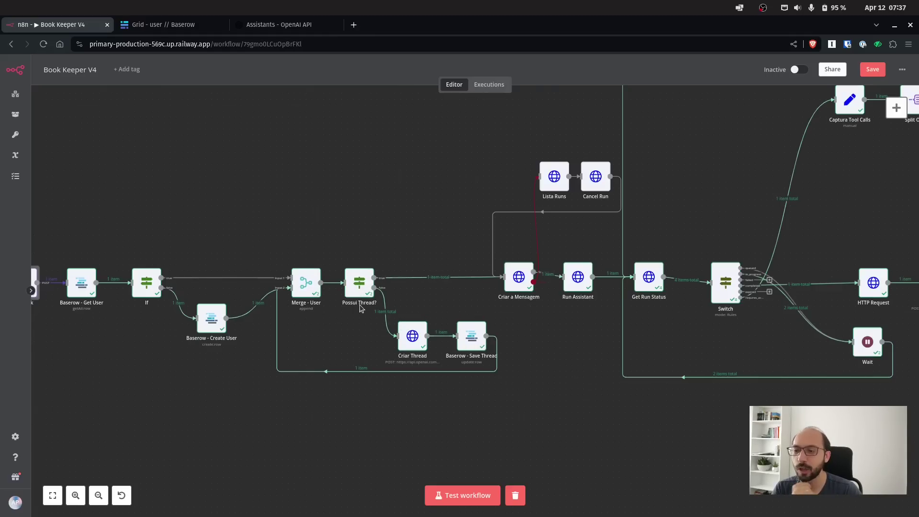
- Trace the executed path from Possui Thread? through Criar a Mensagem and Run Assistant to Get Run Status and the Switch
drag(550, 329, 395, 365)
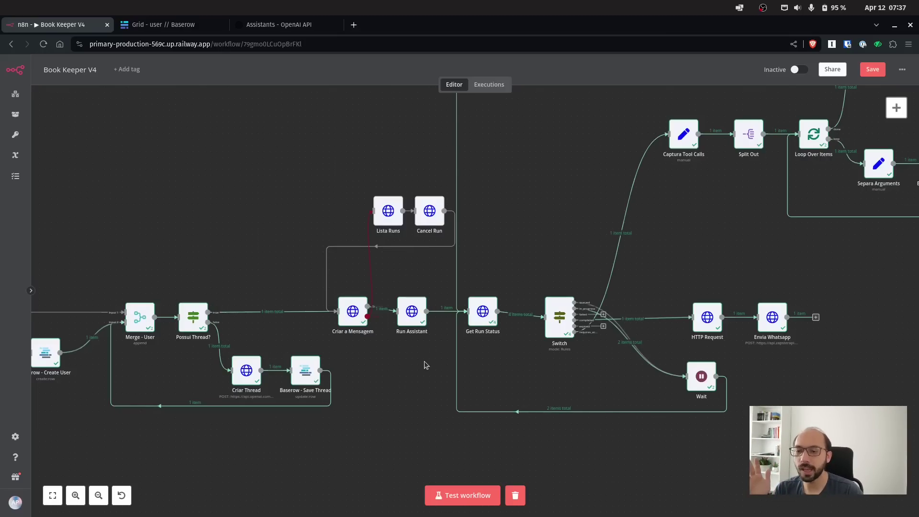
drag(426, 365, 325, 376)
drag(441, 379, 404, 383)
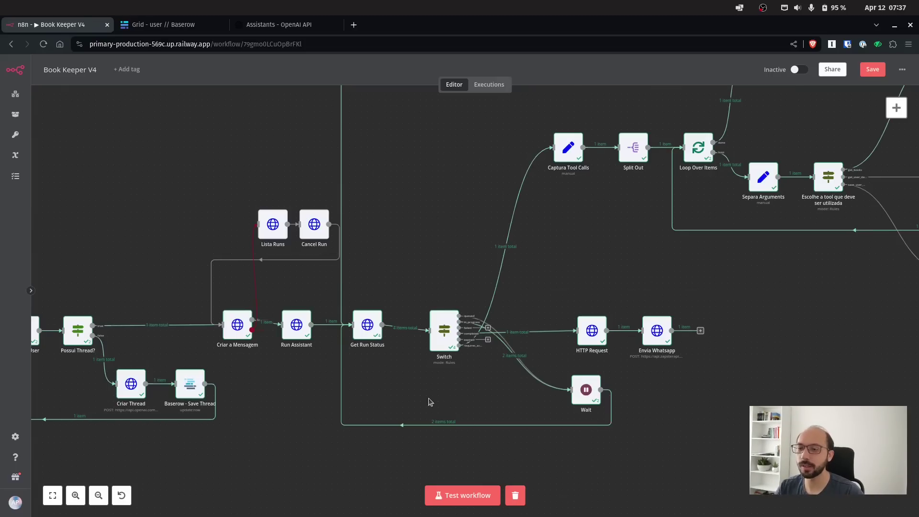
drag(813, 326, 746, 293)
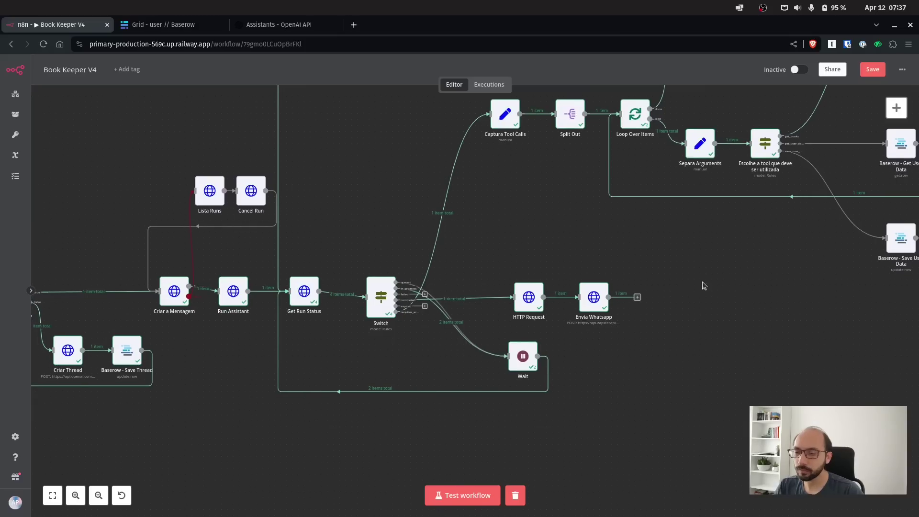
mouse_move(220, 280)
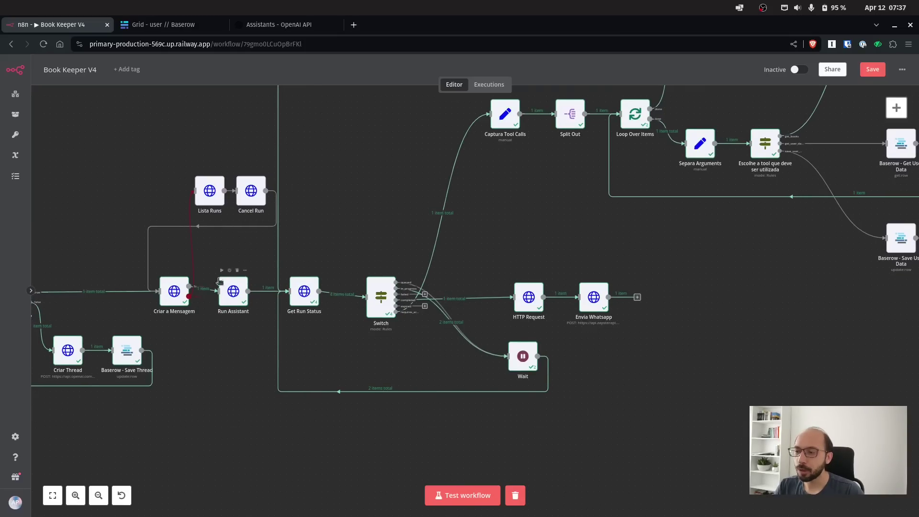
drag(347, 355, 300, 394)
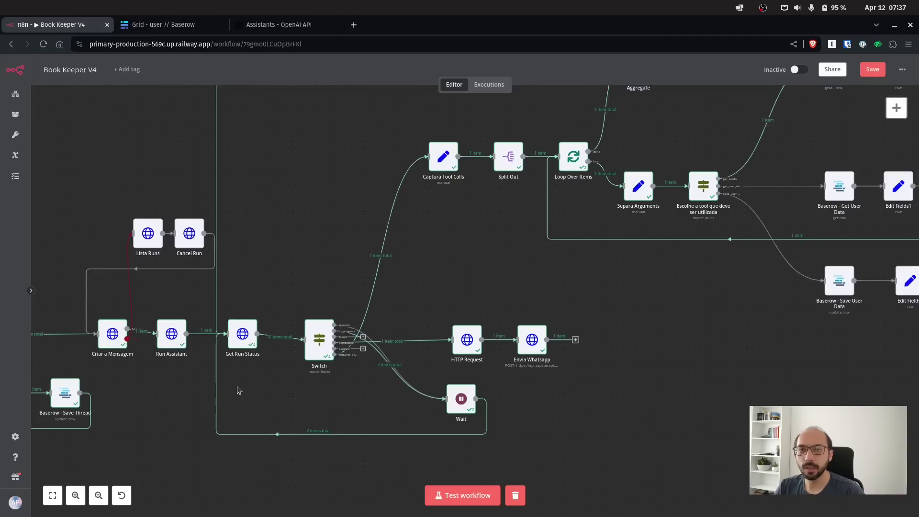
- Open the Get Run Status node and look through its output in Schema view
mouse_move(242, 343)
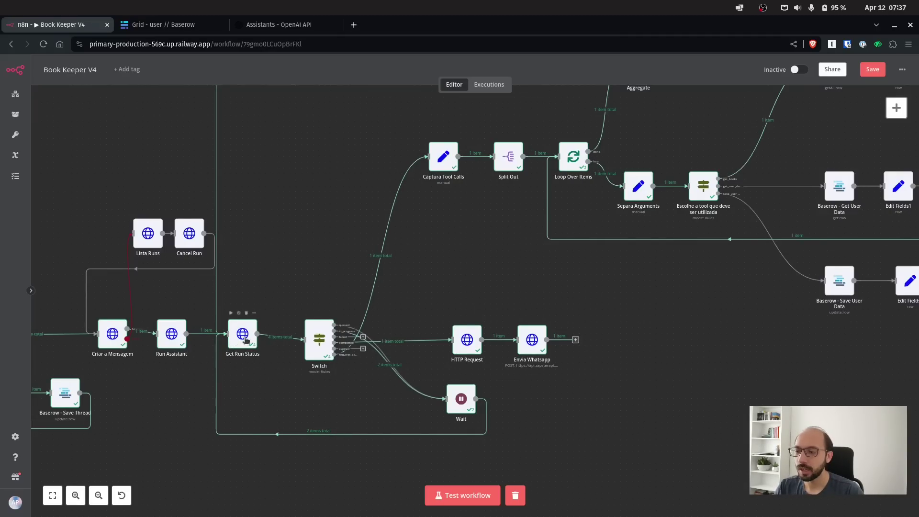
double_click(241, 343)
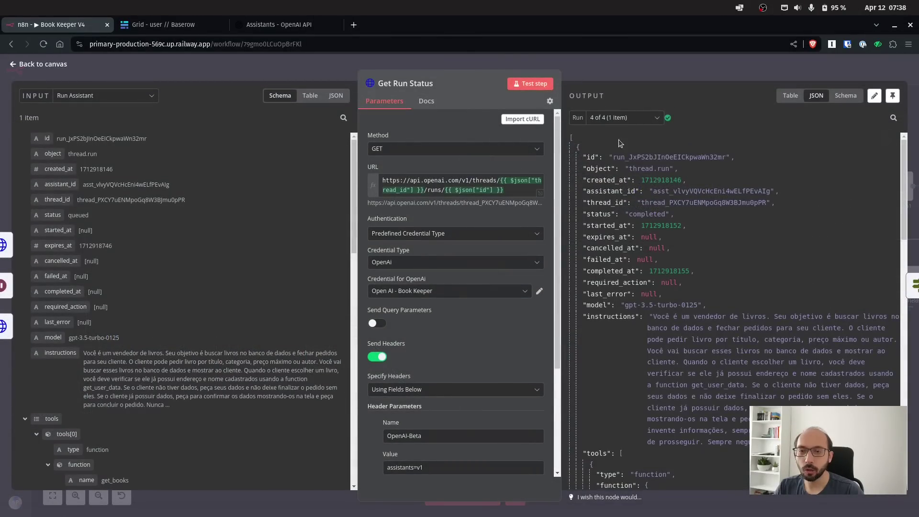
click(845, 96)
scroll(684, 176, down, 4)
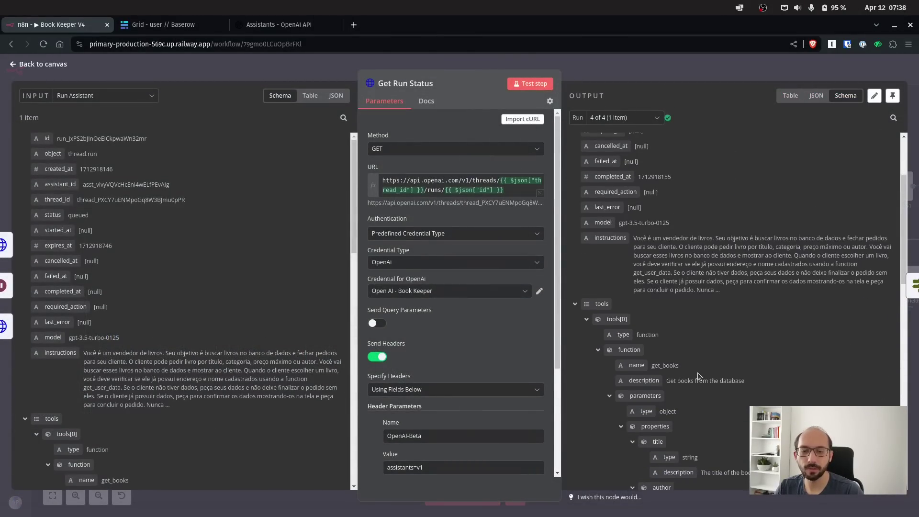
scroll(684, 176, up, 4)
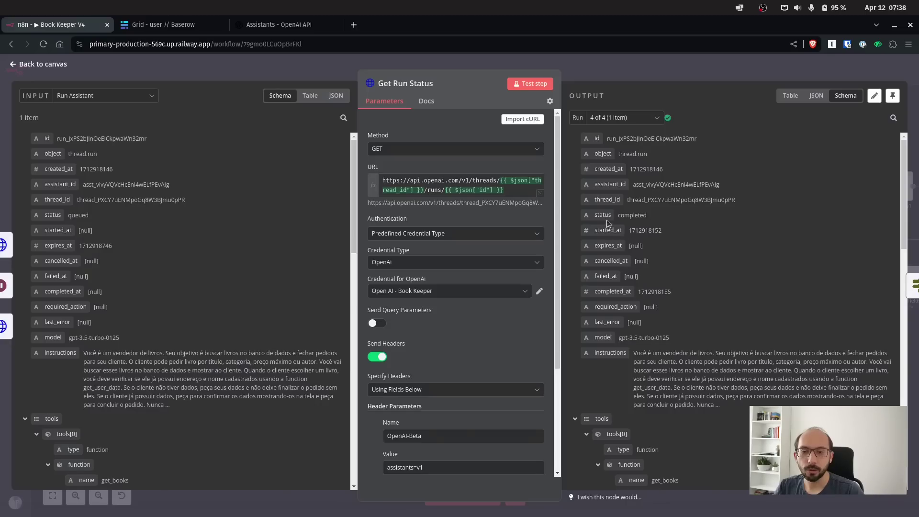
- Compare the status field across runs 1 to 4 of the Get Run Status output, and return to the canvas
click(641, 118)
click(623, 140)
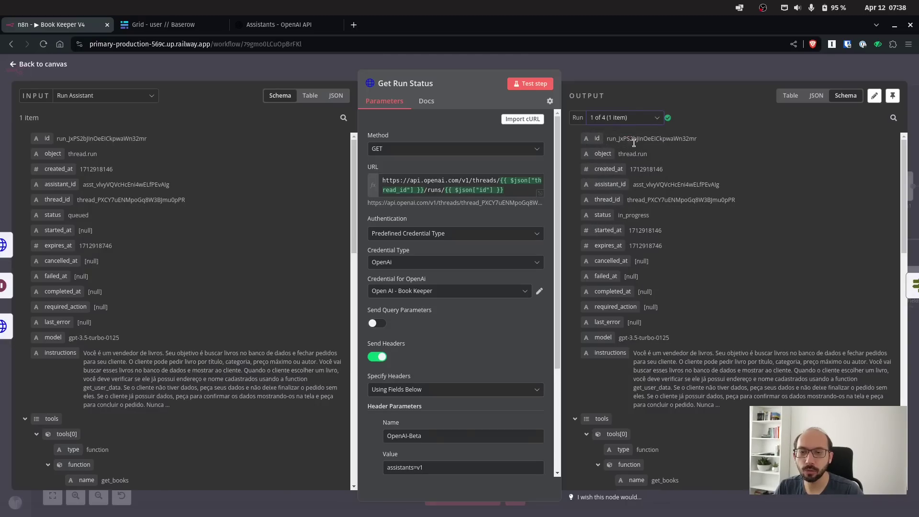
click(636, 121)
click(643, 156)
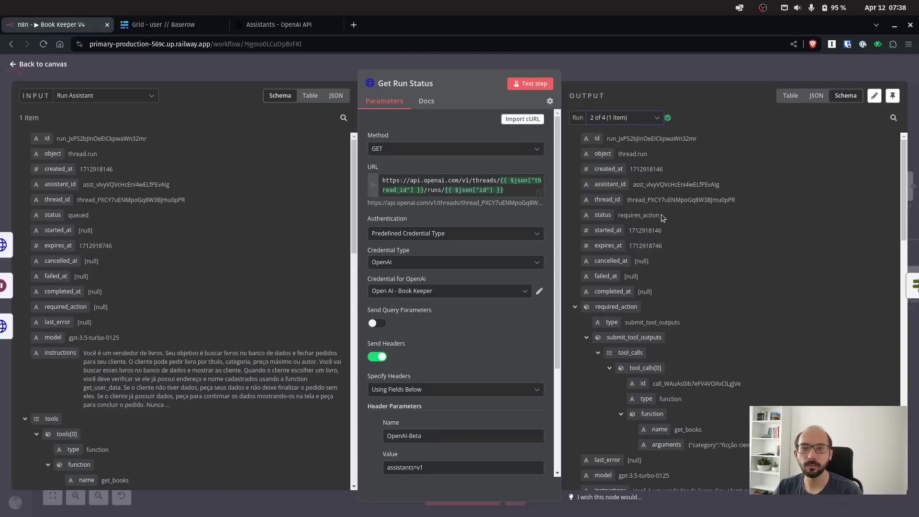
click(636, 120)
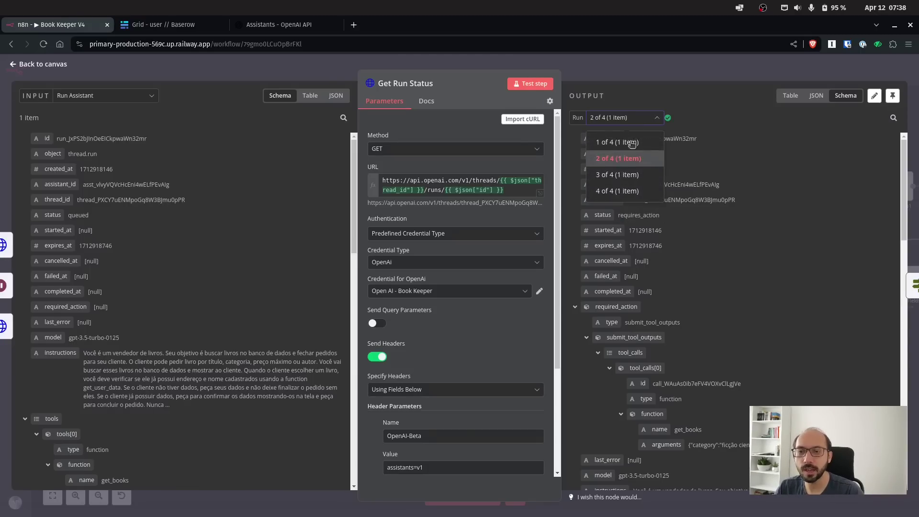
click(617, 174)
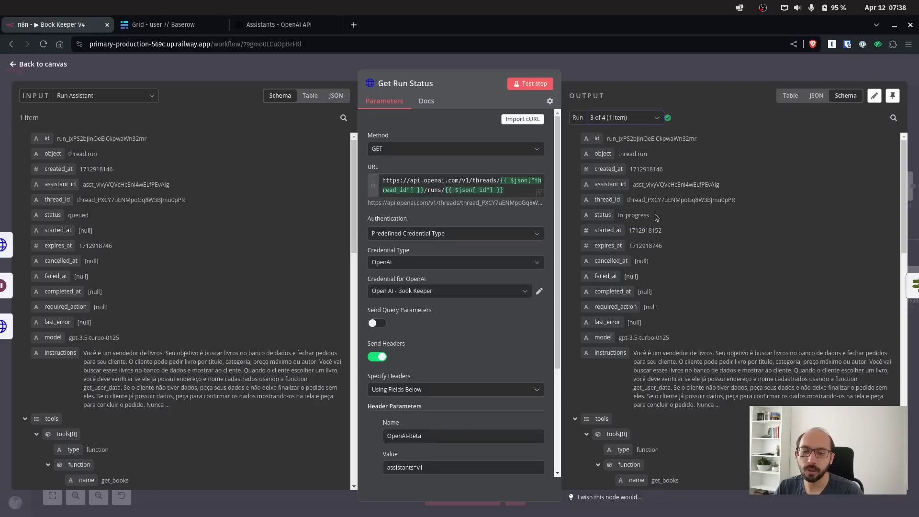
click(627, 118)
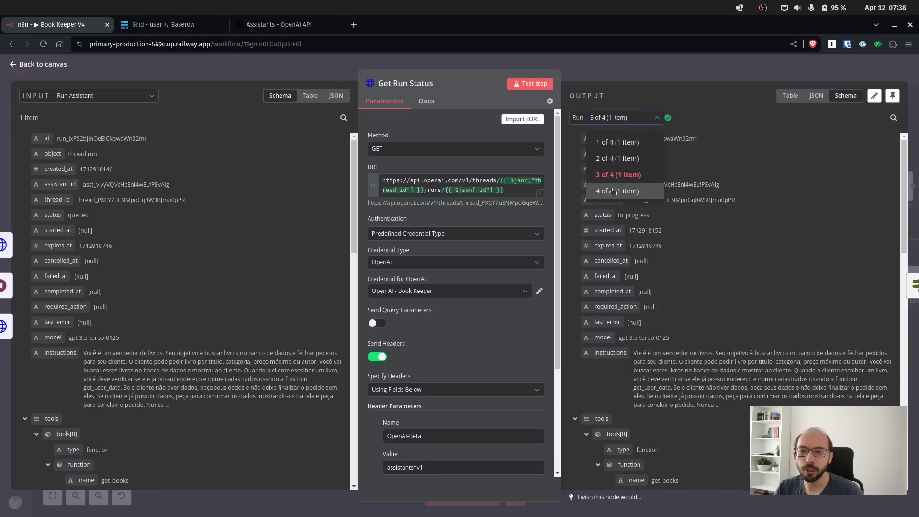
click(614, 192)
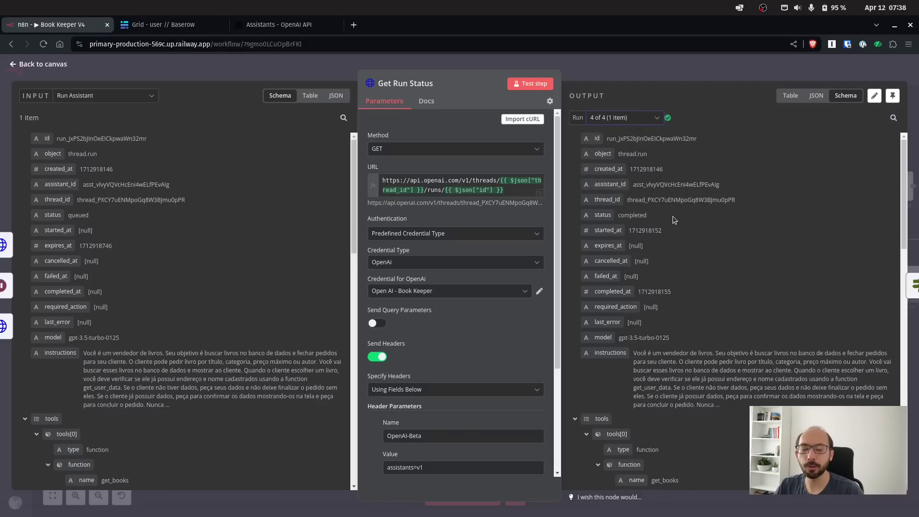
click(48, 66)
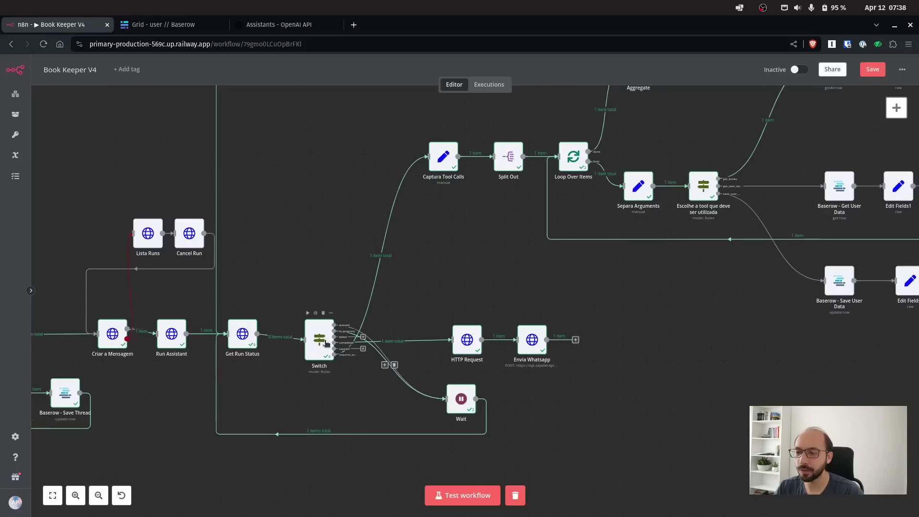
- Examine the Switch node's branches and the required_action data in its Requires_action output for run 2, and return to the canvas
scroll(325, 343, up, 5)
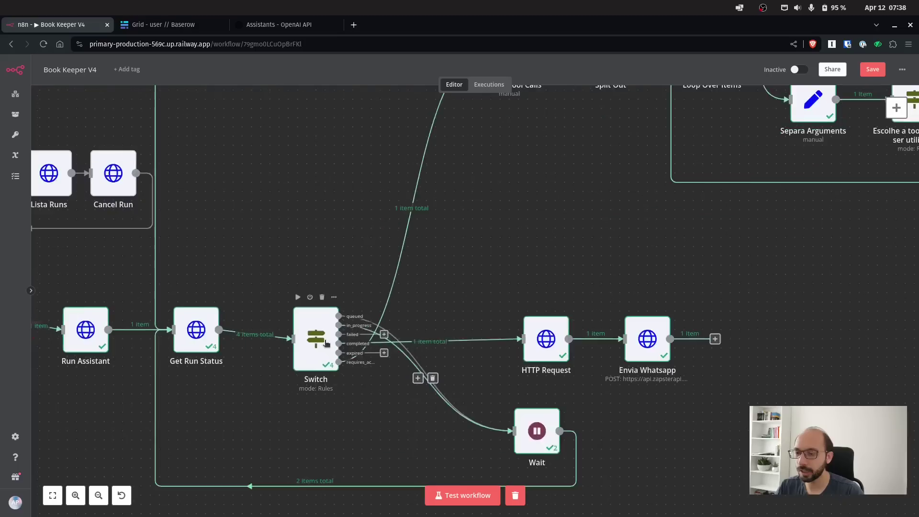
drag(420, 420, 403, 316)
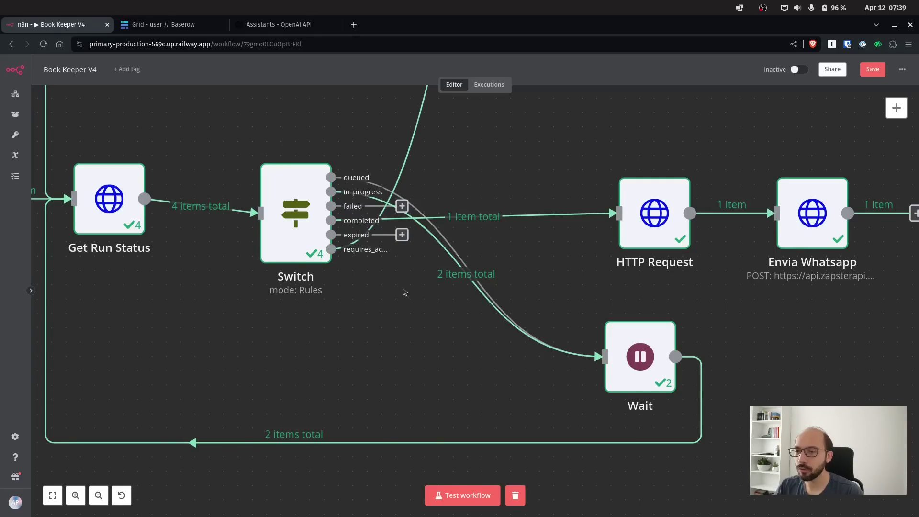
scroll(405, 290, down, 3)
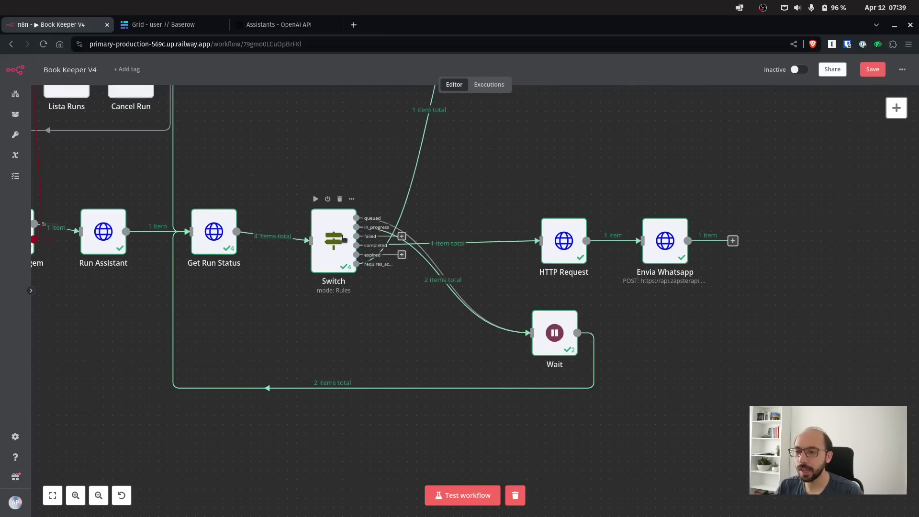
double_click(346, 263)
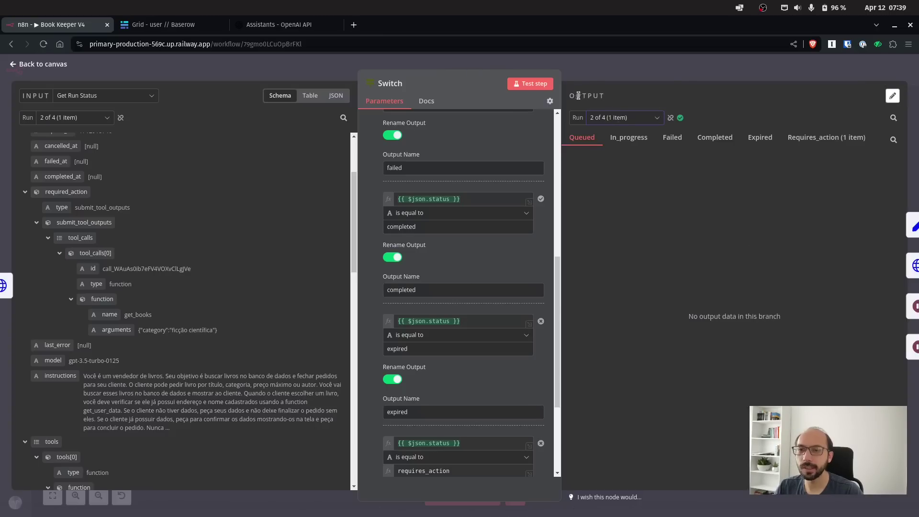
click(817, 139)
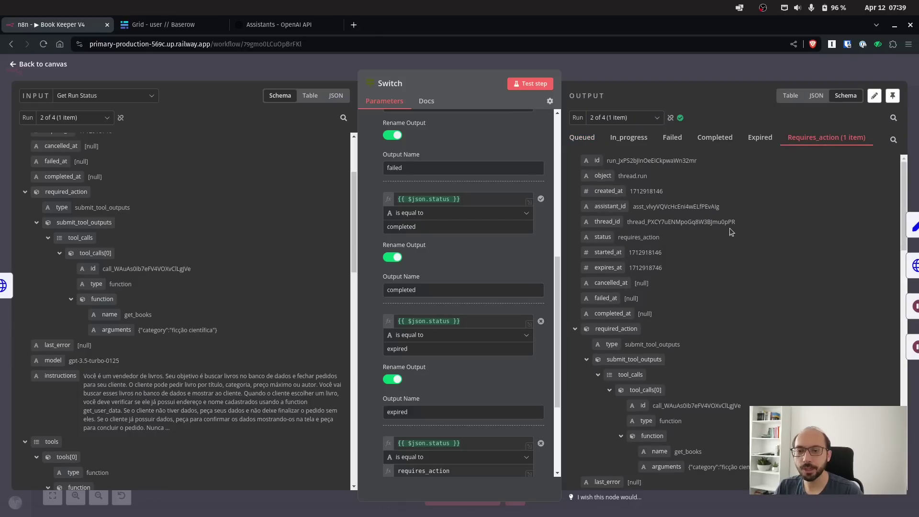
scroll(676, 270, down, 3)
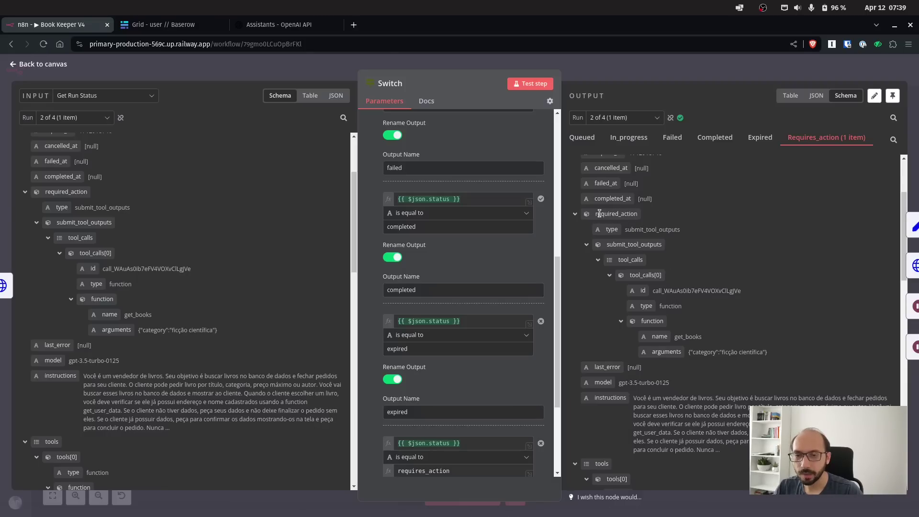
scroll(634, 238, down, 2)
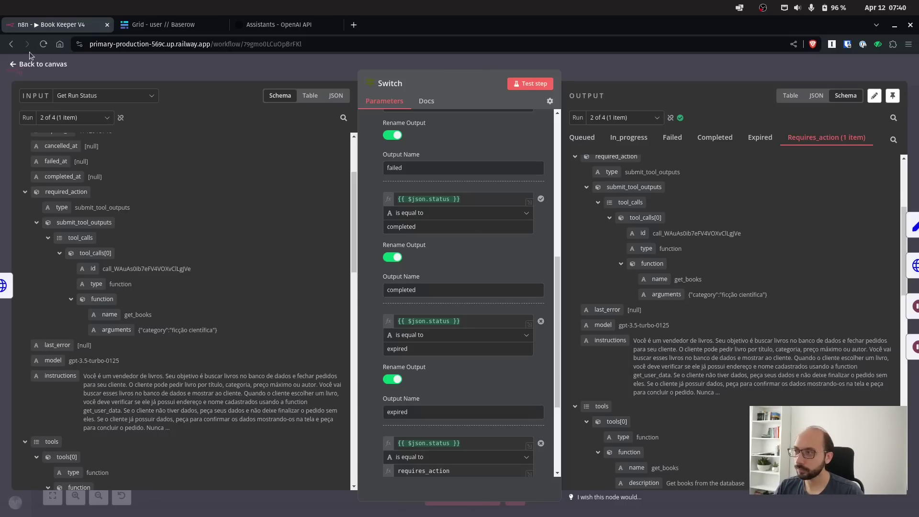
click(21, 69)
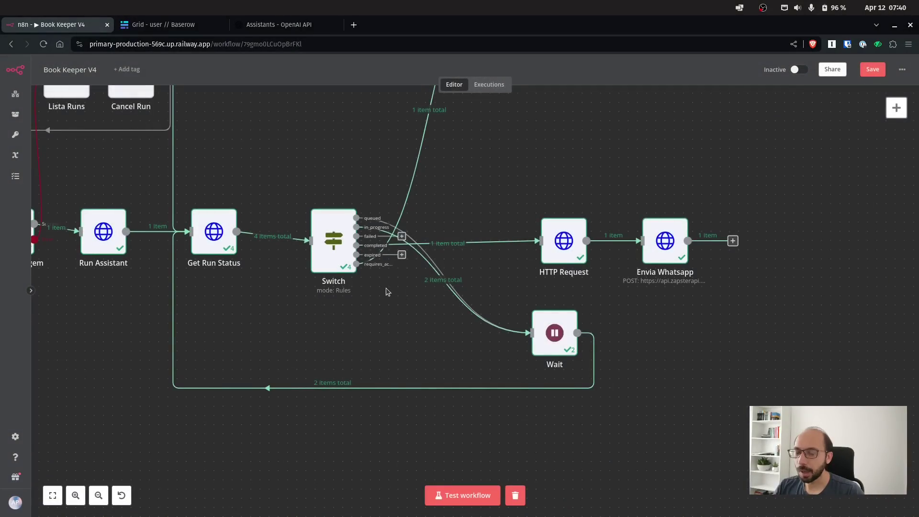
- Inspect the tool_calls mapping and output of the Captura Tool Calls node, and return to the canvas
drag(525, 160, 225, 442)
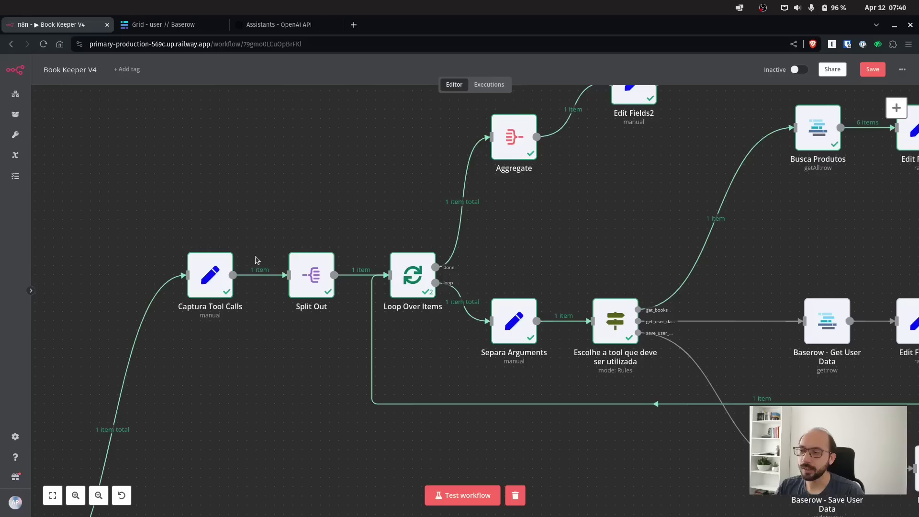
drag(179, 209, 258, 351)
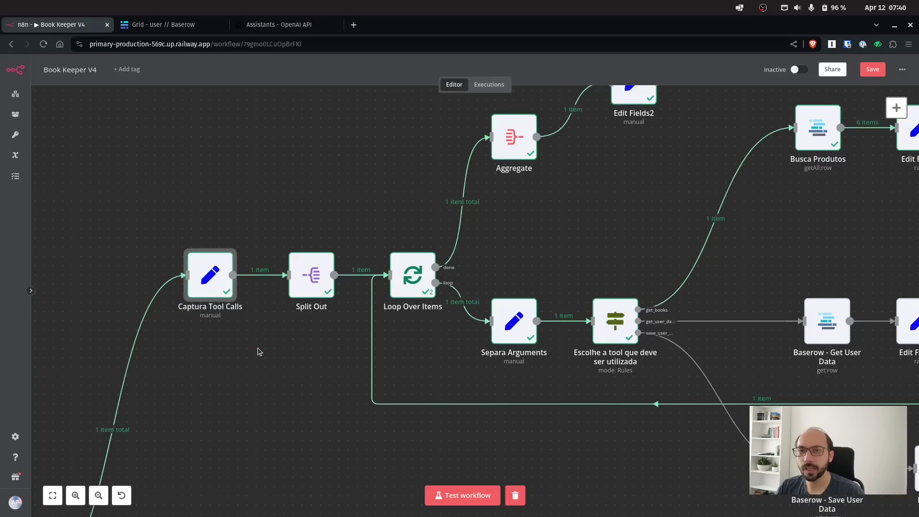
double_click(225, 290)
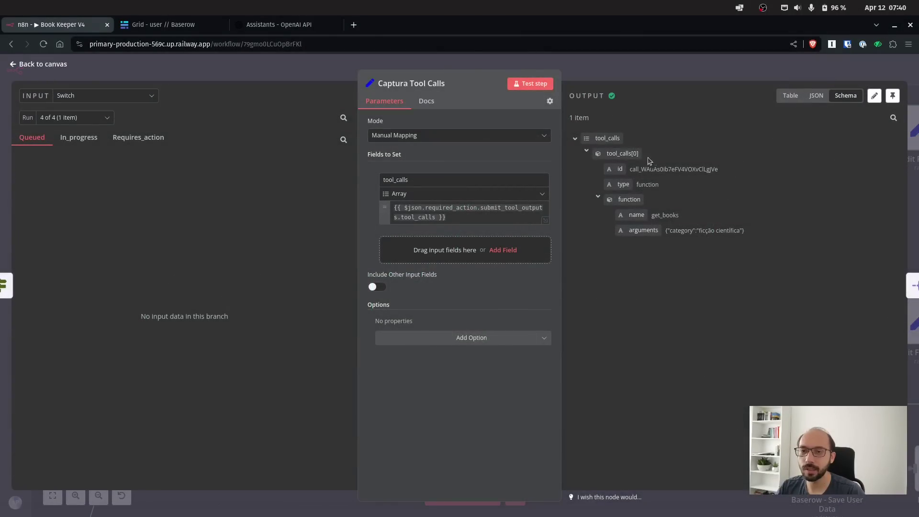
drag(640, 154, 705, 162)
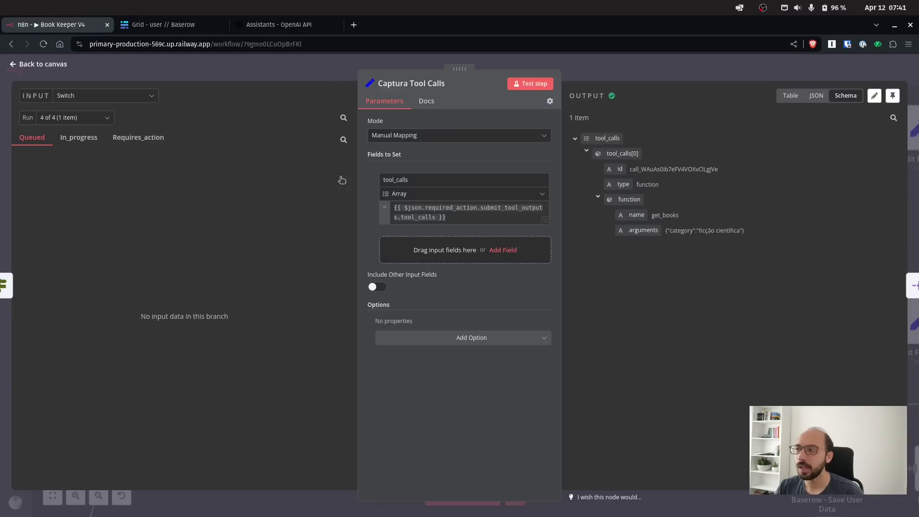
click(21, 65)
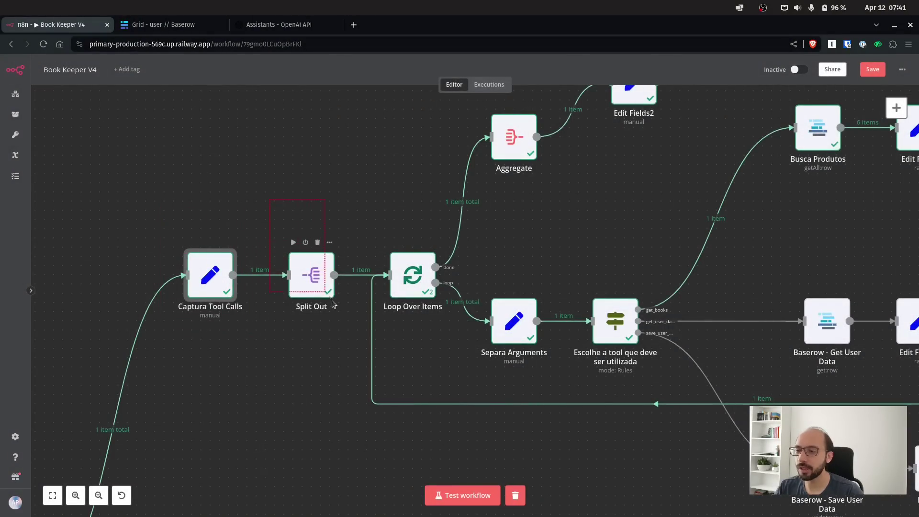
- Inspect the Split Out node's tool_calls field, properties destination and output, and return to the canvas
drag(342, 345, 342, 343)
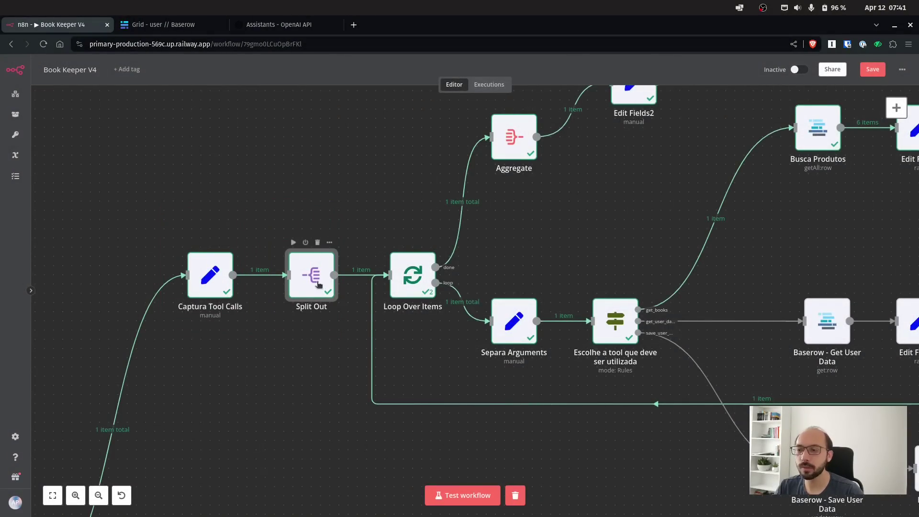
double_click(318, 283)
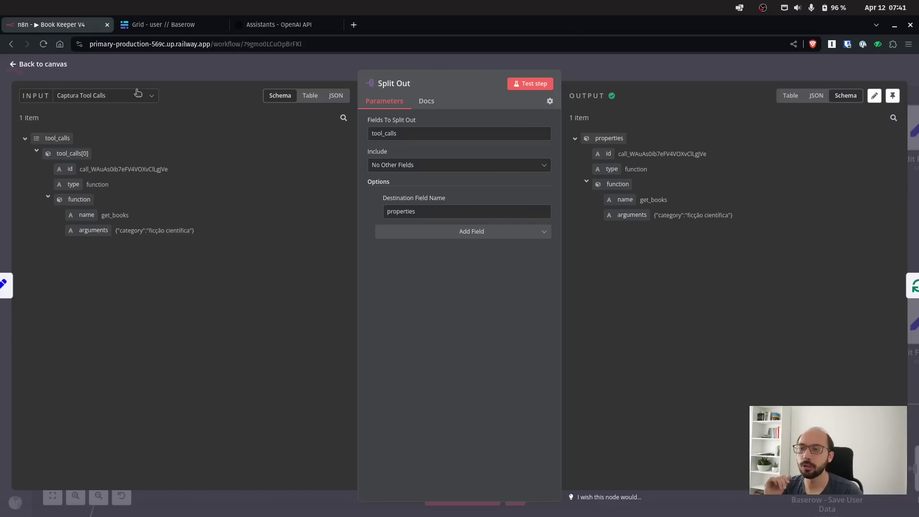
click(43, 64)
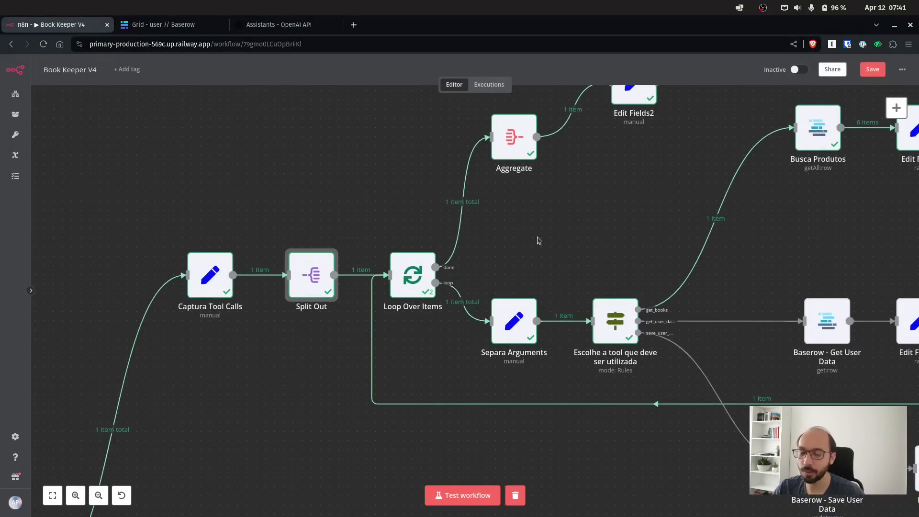
- Inspect the arguments mapping and output of the Separa Arguments node, and return to the canvas
drag(563, 247, 391, 206)
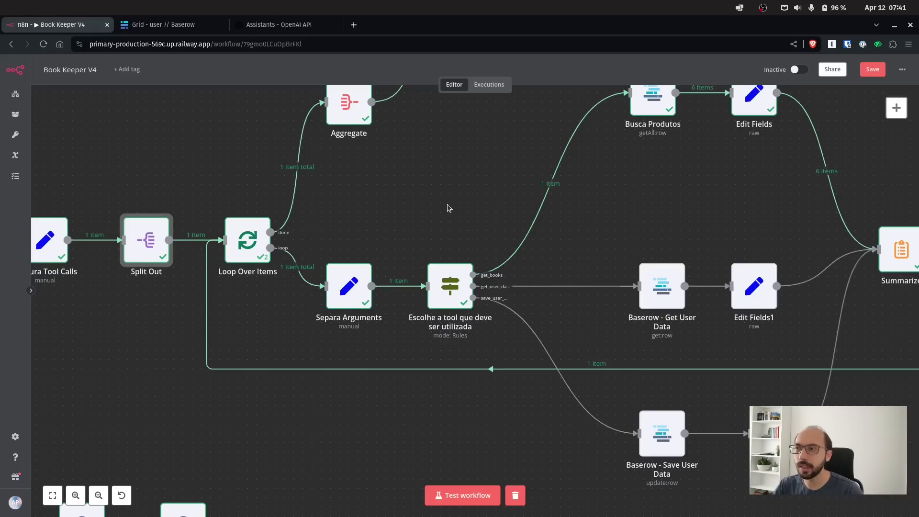
double_click(359, 282)
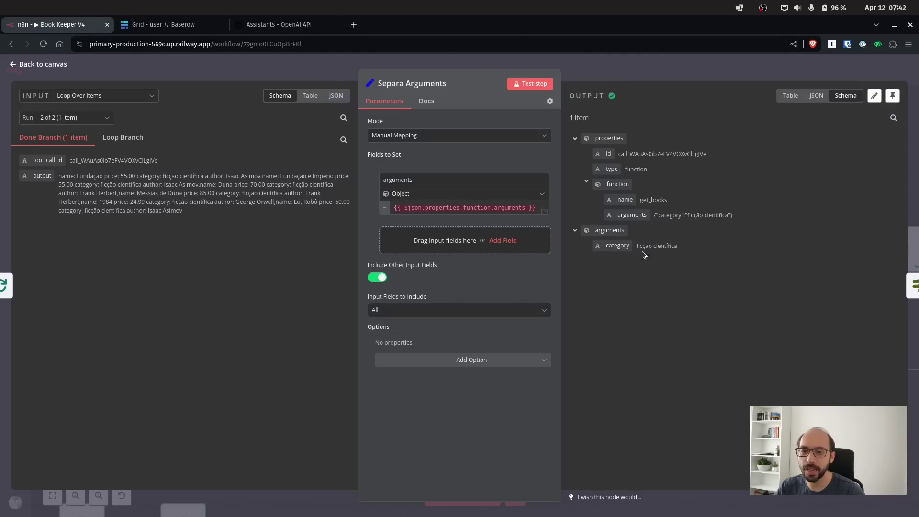
click(35, 64)
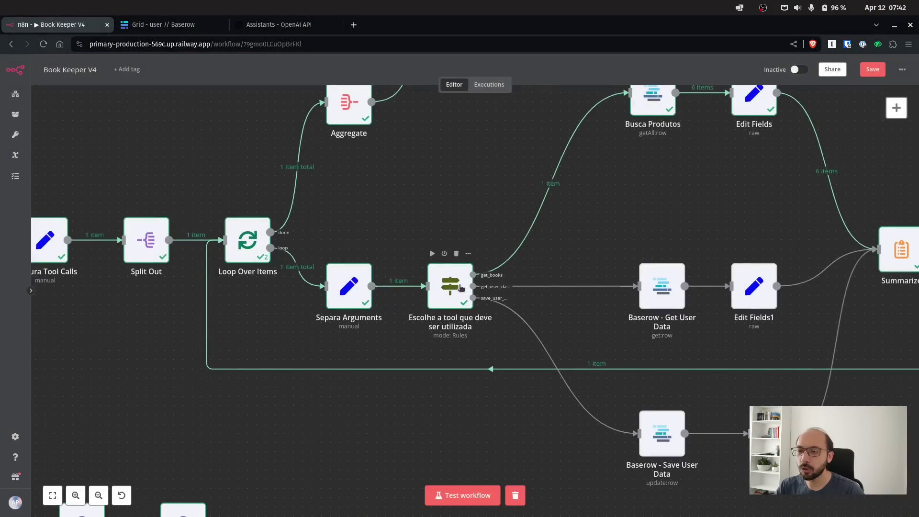
- Trace the get_books, get_user_data and save_user_data branches leaving the Escolhe a tool que deve ser utilizada node
drag(636, 207, 429, 260)
drag(155, 272, 290, 236)
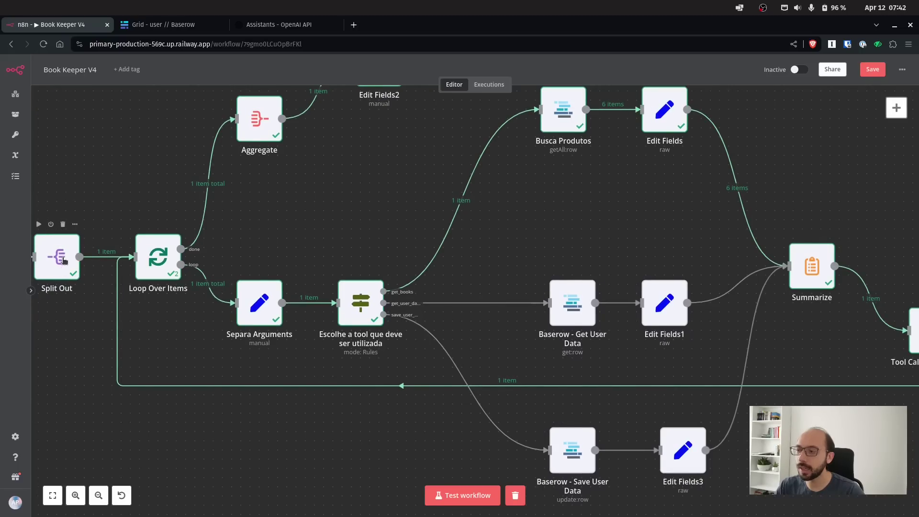
drag(529, 236, 404, 280)
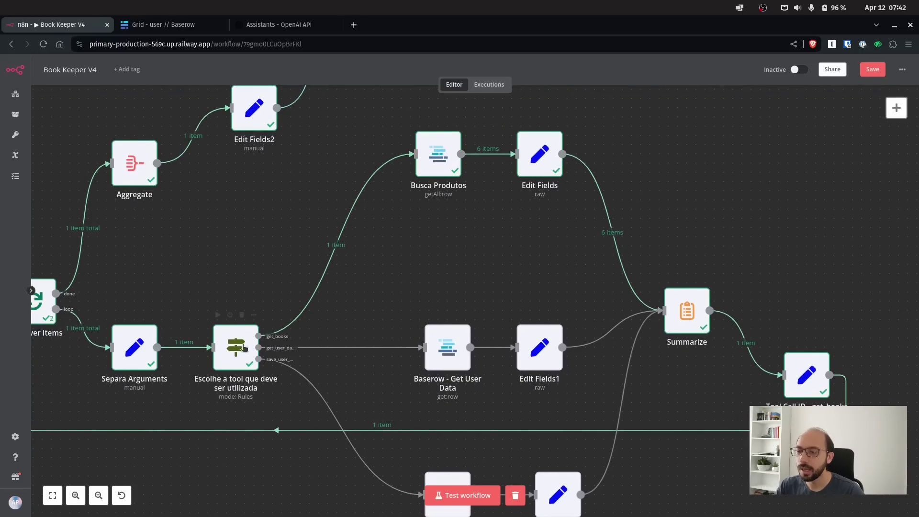
mouse_move(280, 342)
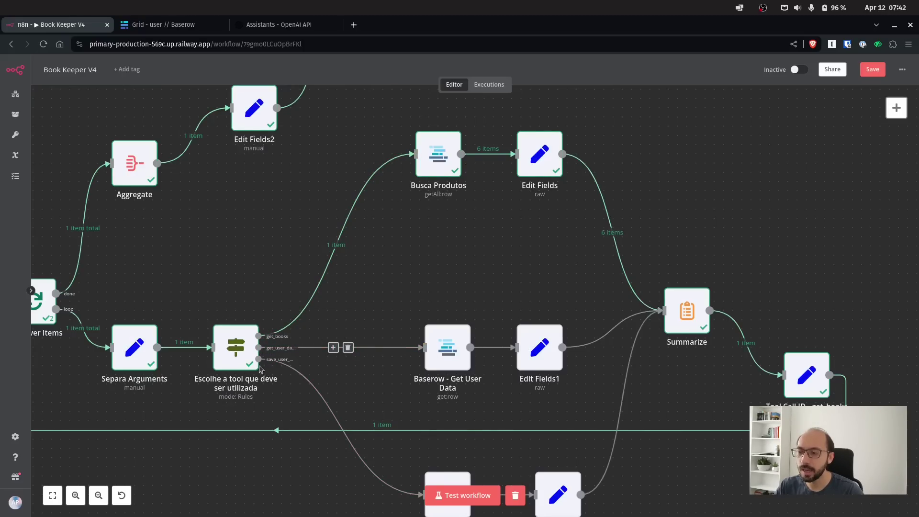
mouse_move(283, 366)
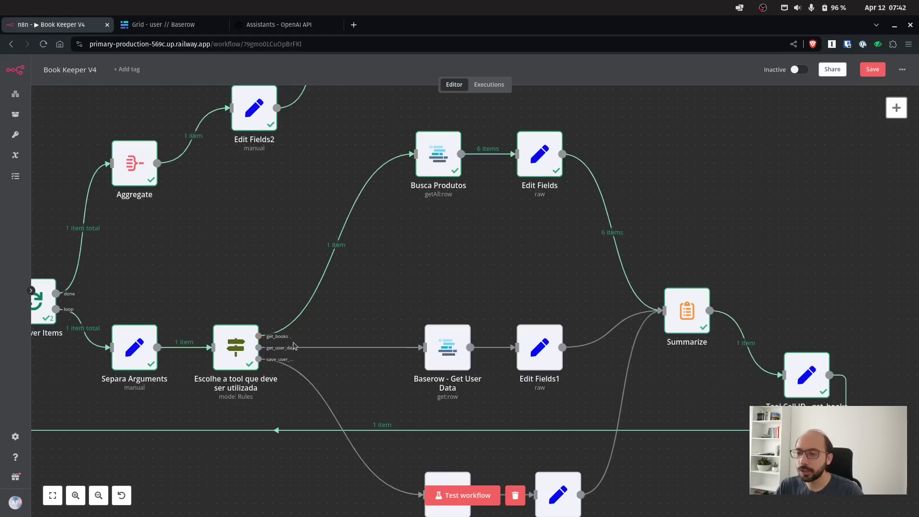
- Inspect the Busca Produtos node's book table settings, category filter and output, and return to the canvas
drag(392, 133, 578, 223)
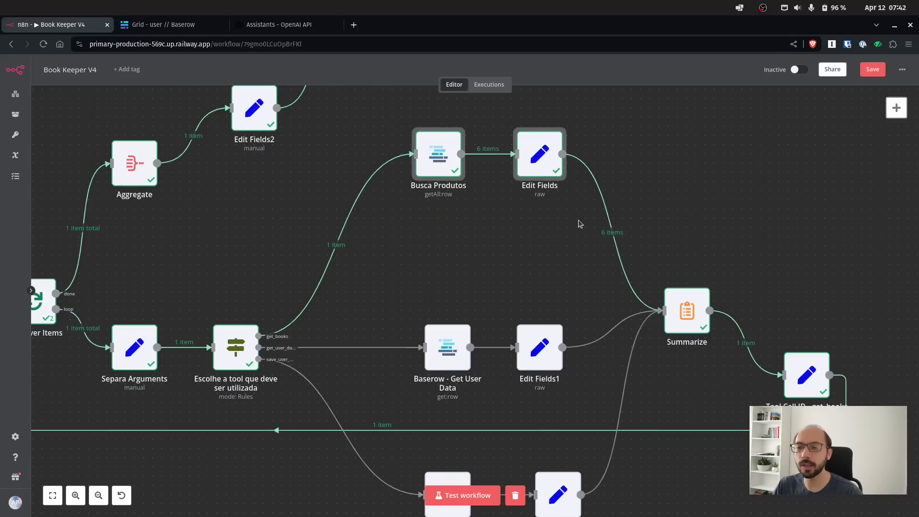
mouse_move(438, 162)
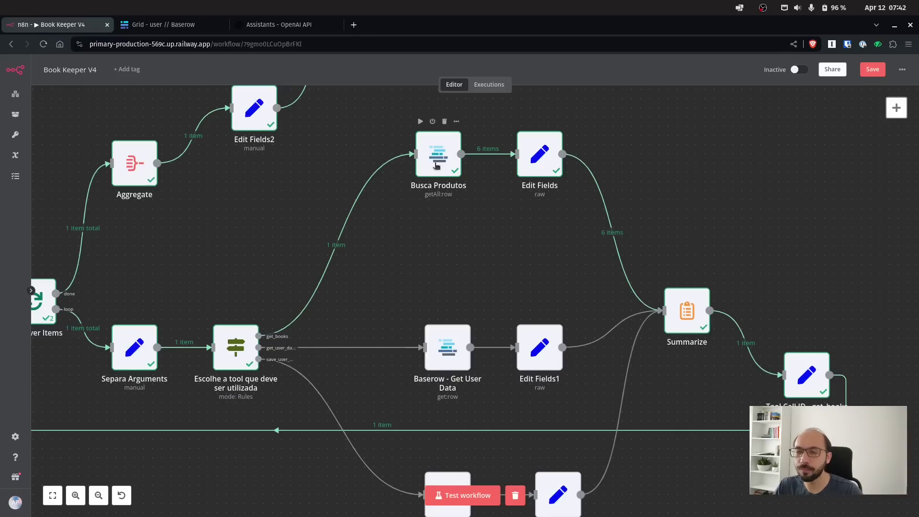
click(436, 166)
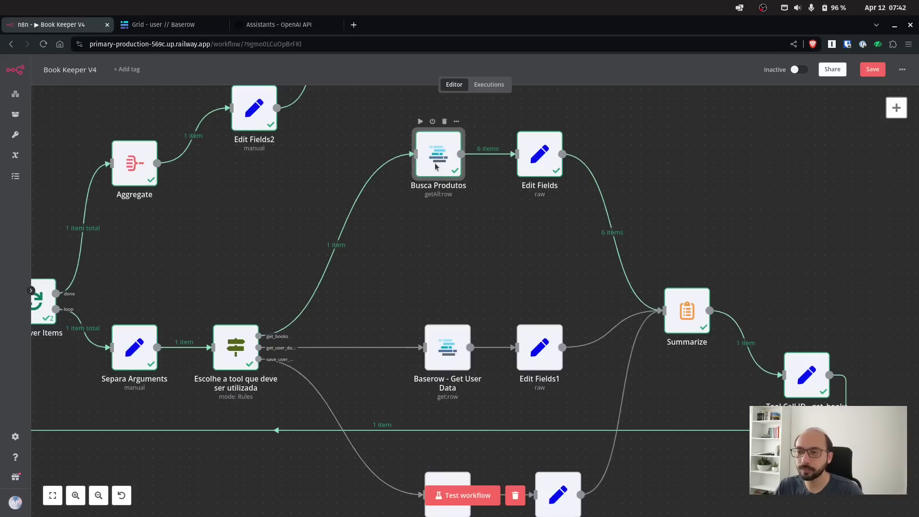
double_click(435, 166)
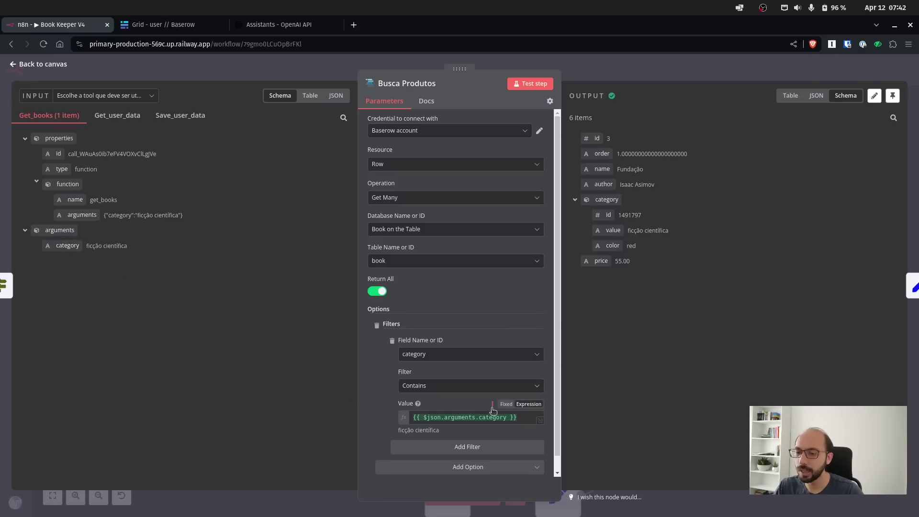
click(24, 64)
- Switch to Baserow, view the book table of Book on the Table, and return to the n8n workflow
click(188, 26)
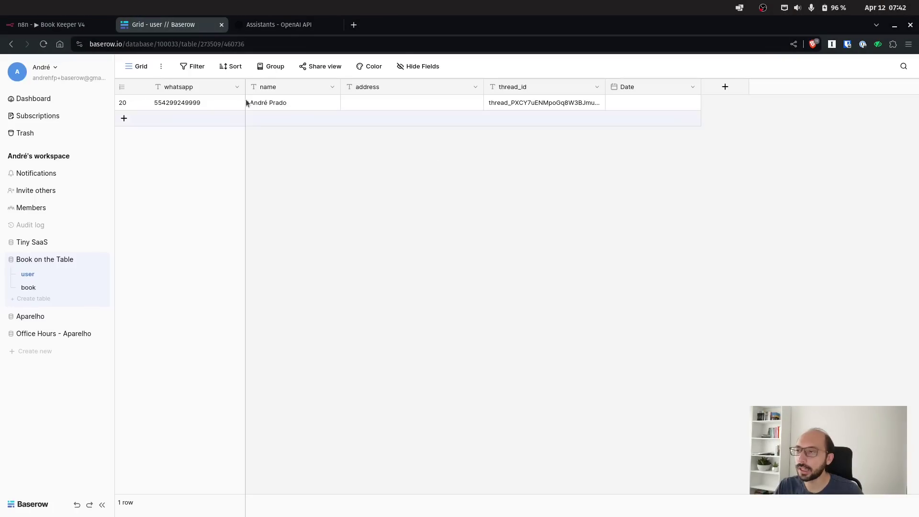
click(45, 288)
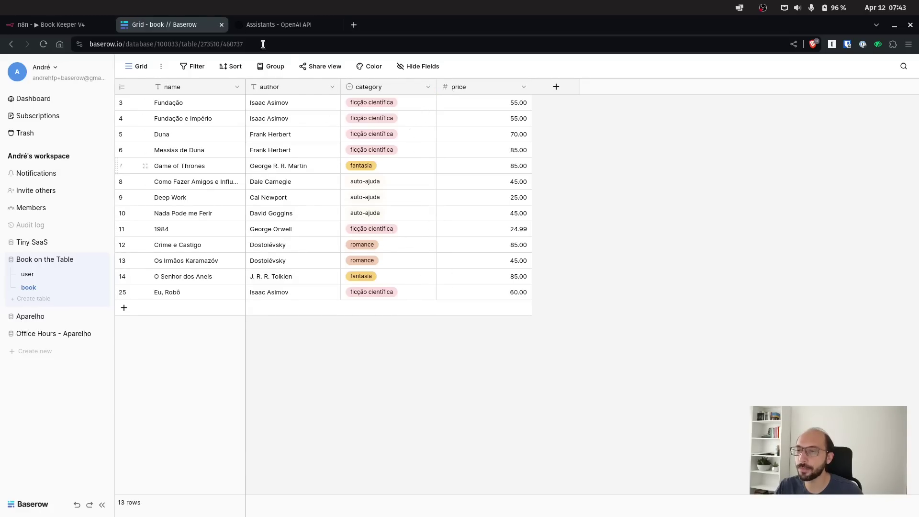
click(57, 26)
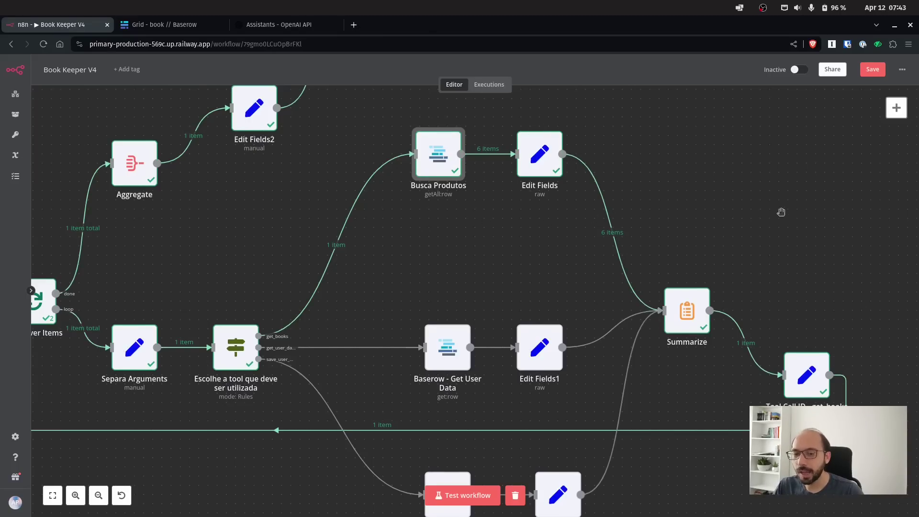
- Trace the path from Summarize and Tool Call ID - get_books back to Loop Over Items, and its done branch to Insere Output
scroll(789, 215, down, 3)
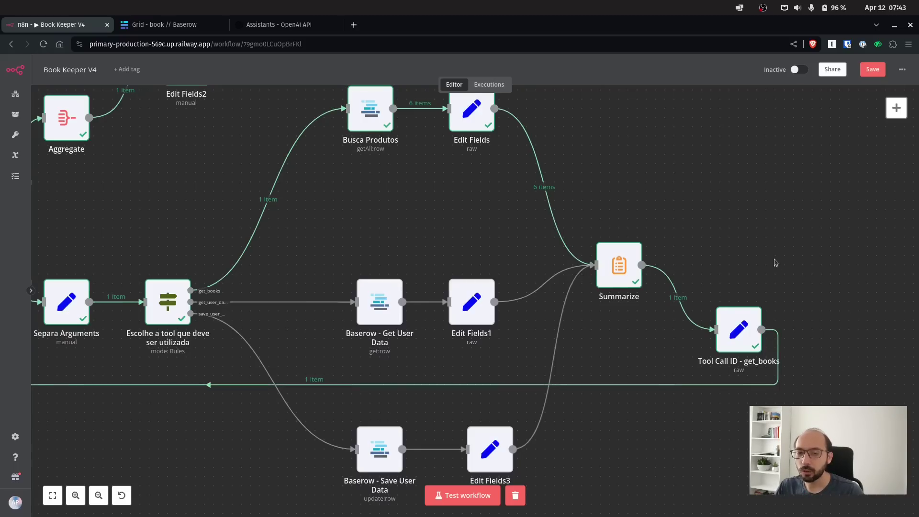
mouse_move(755, 320)
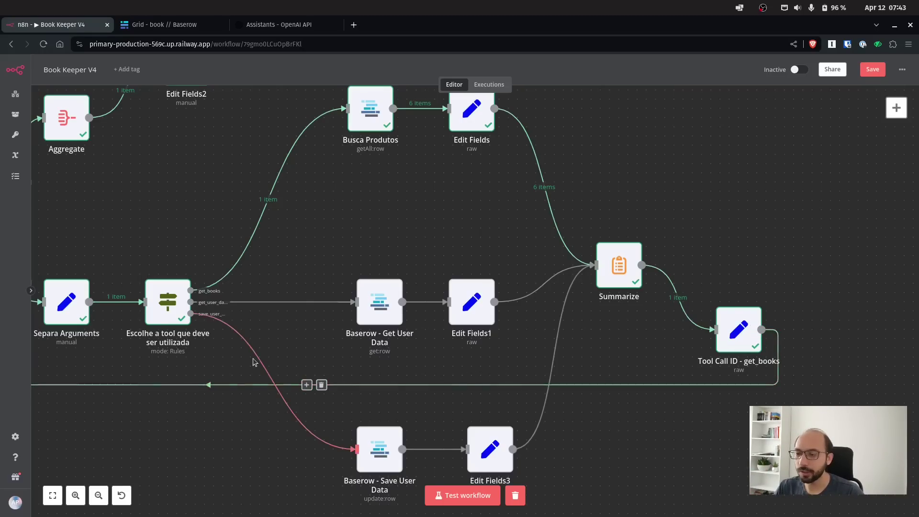
drag(349, 343, 392, 348)
scroll(392, 348, left, 10)
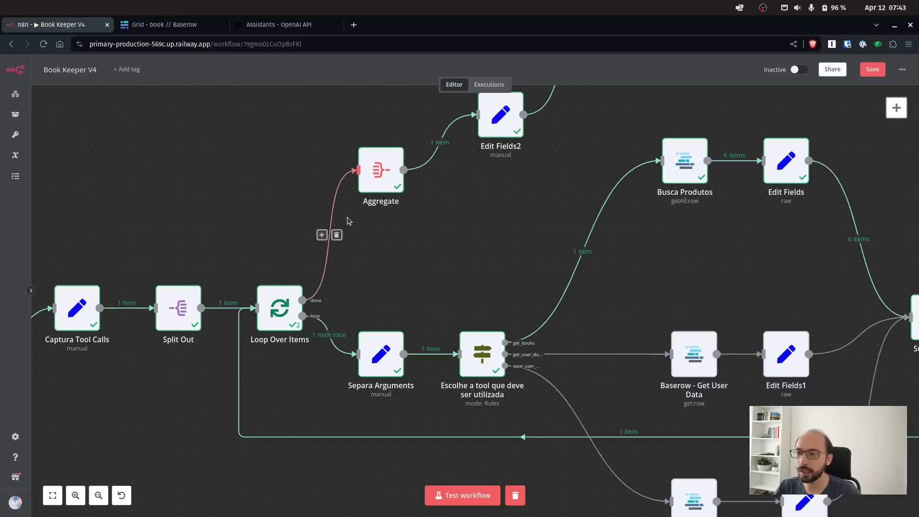
scroll(391, 200, up, 5)
scroll(391, 200, right, 6)
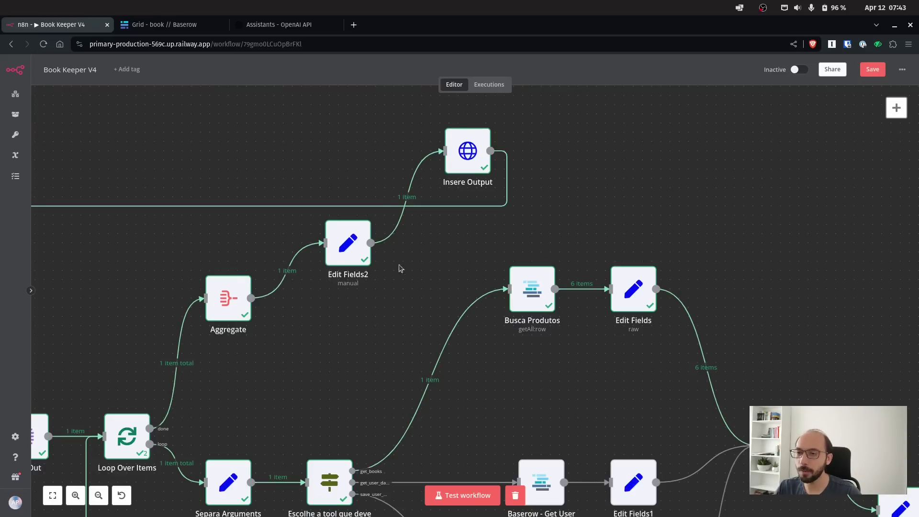
mouse_move(348, 247)
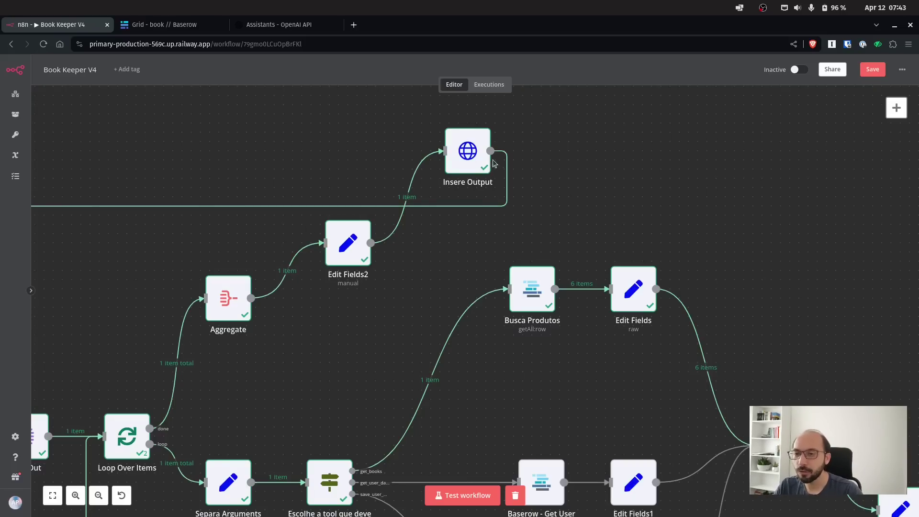
mouse_move(473, 151)
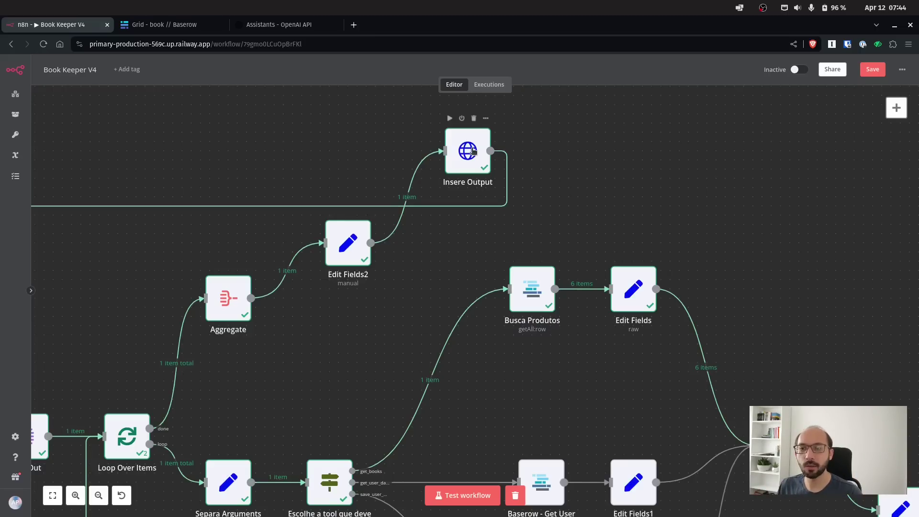
- Follow the Insere Output connection back to Get Run Status and on through the Switch node's completed branch
scroll(312, 170, down, 2)
drag(312, 170, 478, 135)
scroll(526, 145, up, 1)
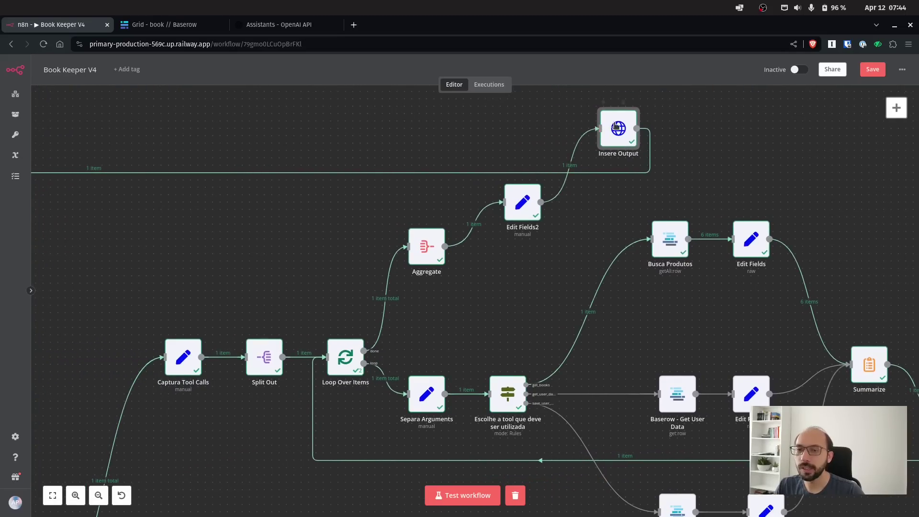
drag(230, 141, 527, 85)
drag(266, 252, 338, 252)
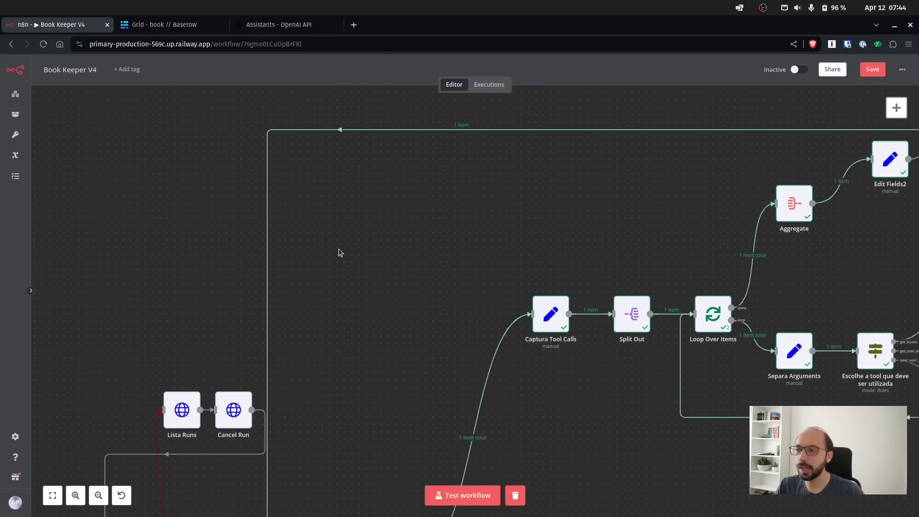
drag(352, 421, 404, 150)
scroll(404, 150, down, 1)
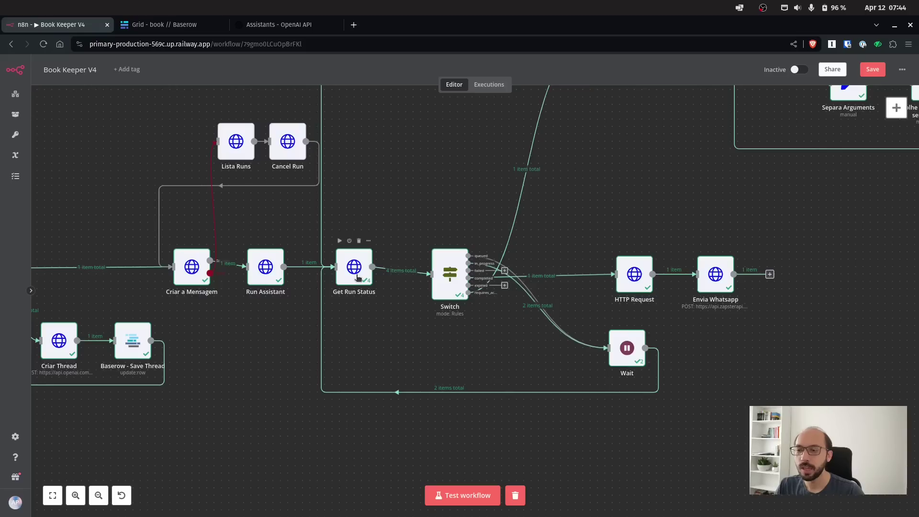
mouse_move(486, 275)
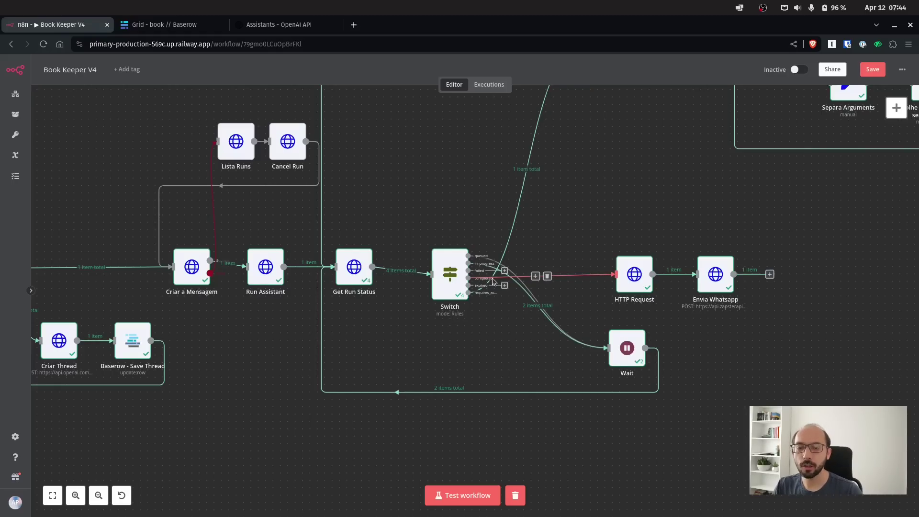
drag(775, 347, 715, 378)
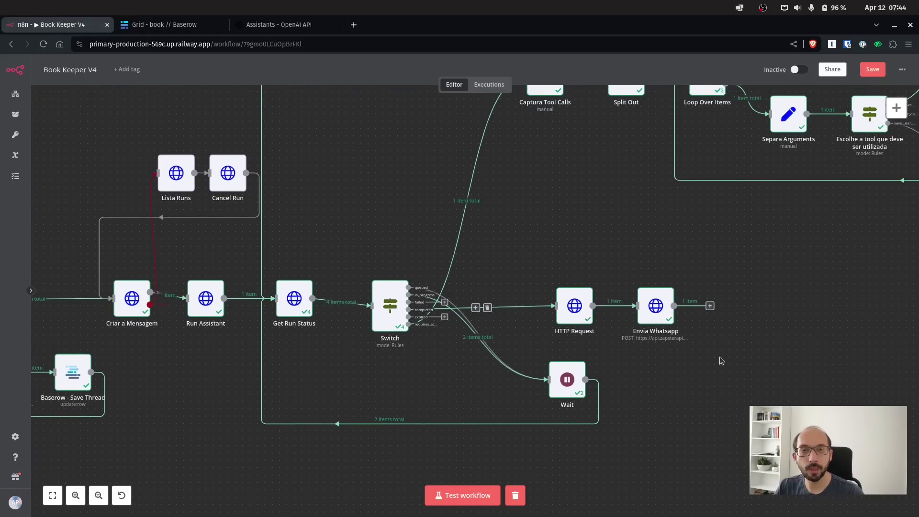
- Inspect the HTTP Request node's Completed input, messages URL and output, and return to the canvas
mouse_move(589, 282)
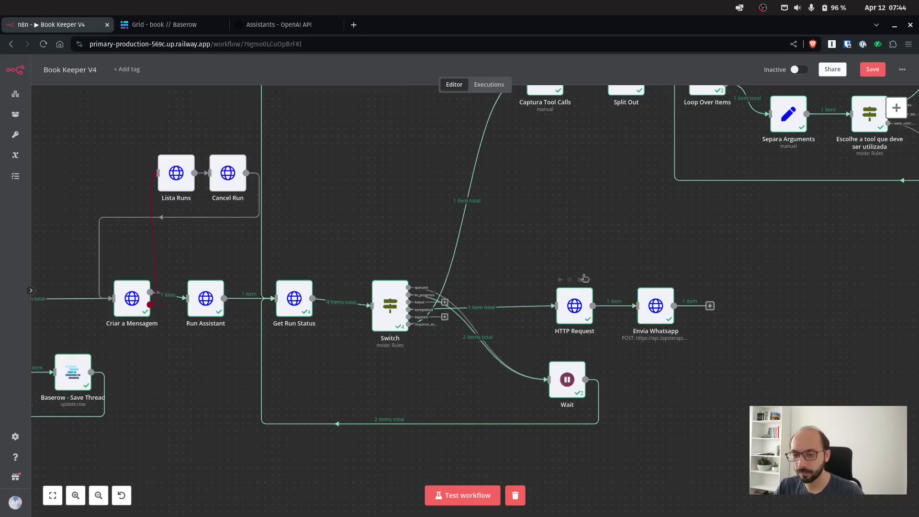
double_click(575, 310)
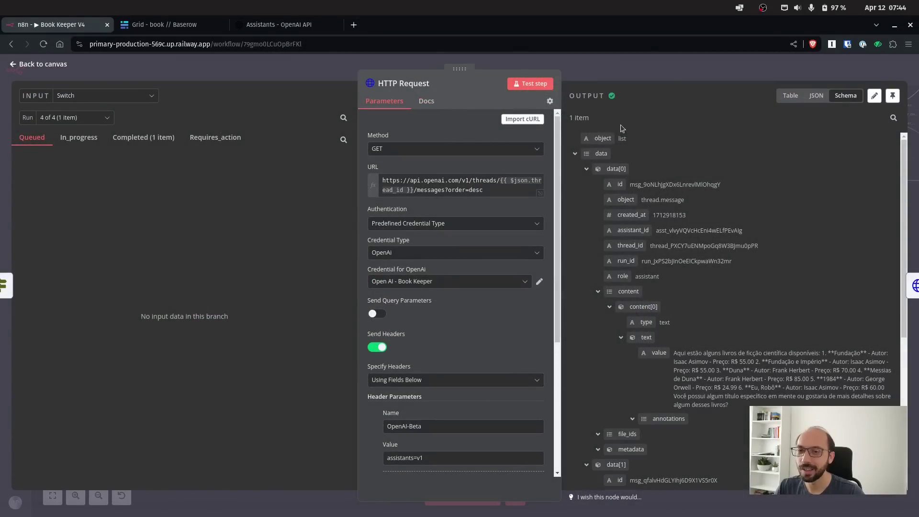
click(144, 137)
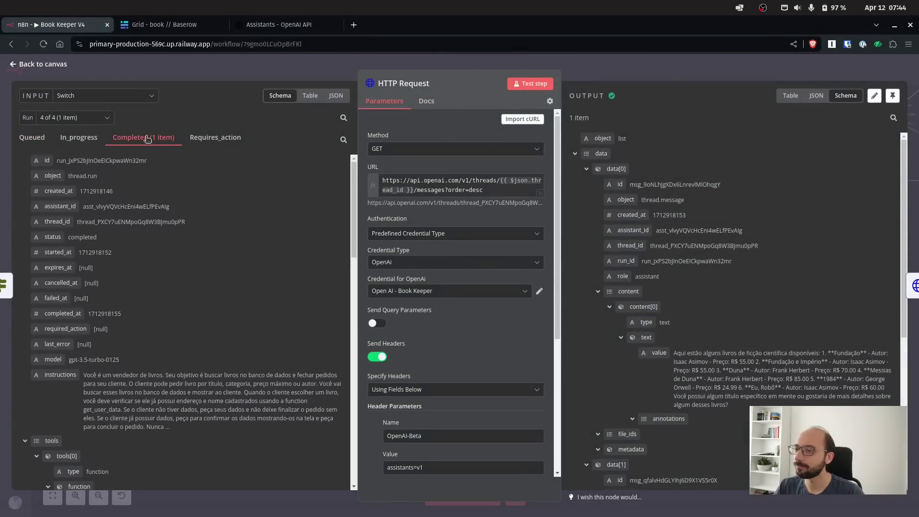
click(492, 191)
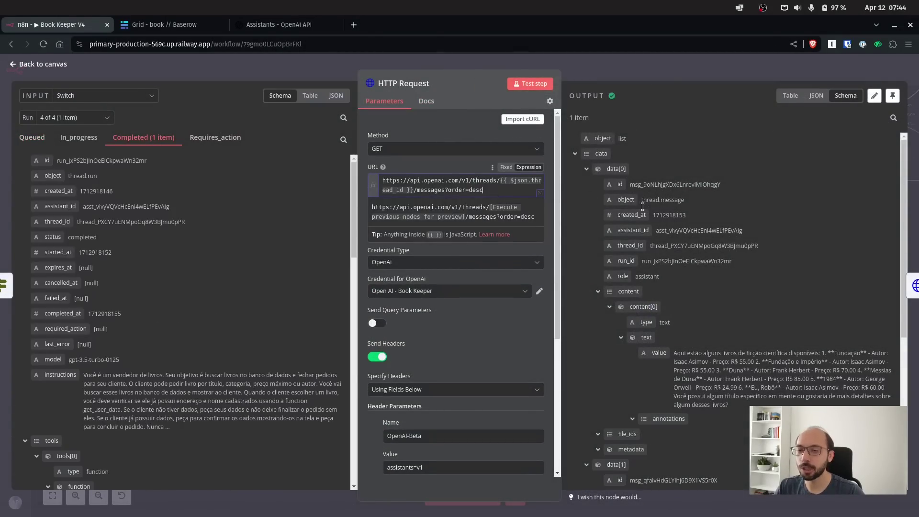
click(819, 237)
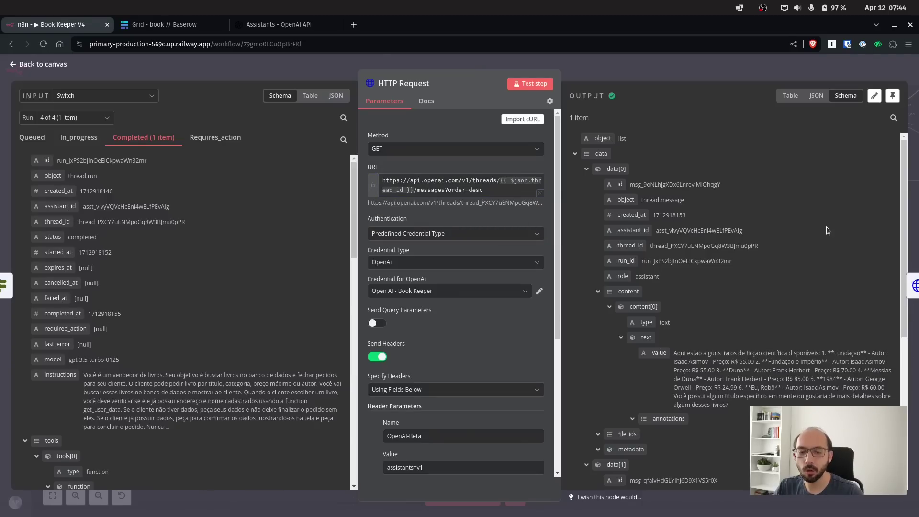
click(56, 63)
- Open the Envia Whatsapp node and highlight the message value in its output
click(658, 311)
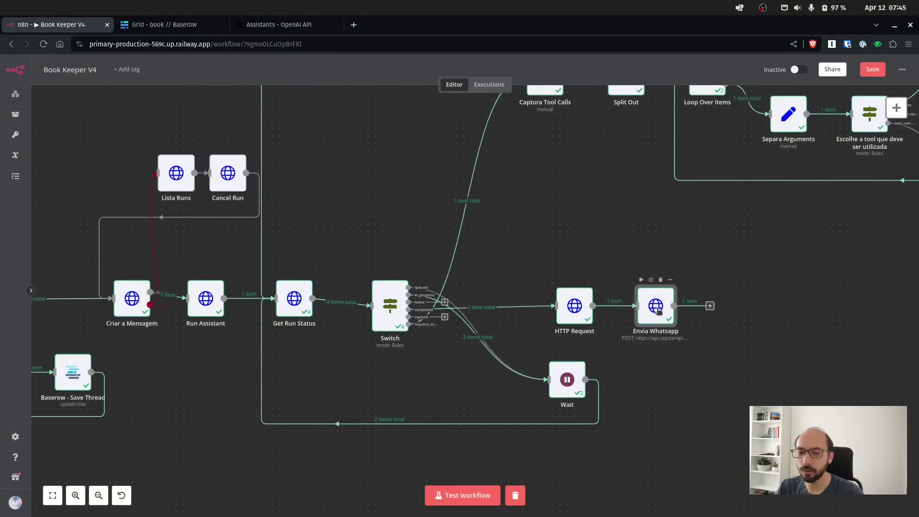
double_click(659, 311)
drag(696, 138, 614, 140)
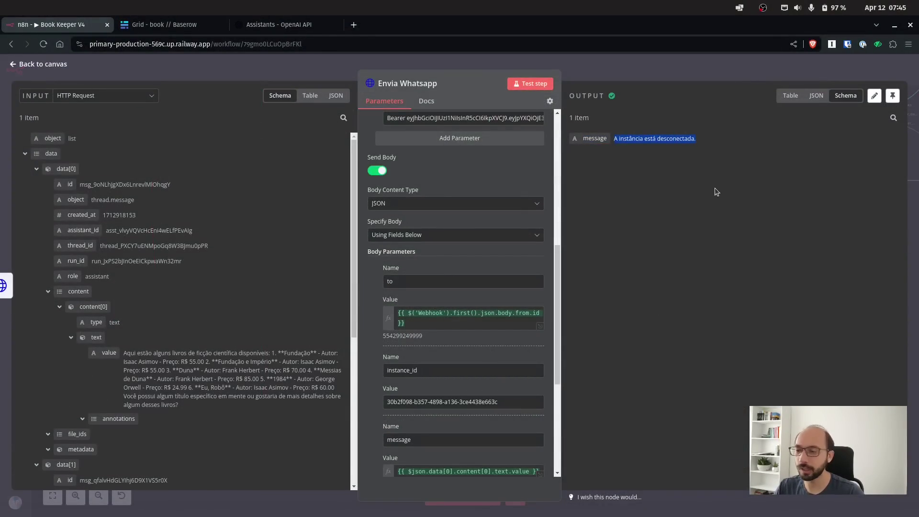
- Examine the assistant's book-list reply in the Envia Whatsapp node's input, enlarging the page and widening the input area
scroll(166, 355, down, 3)
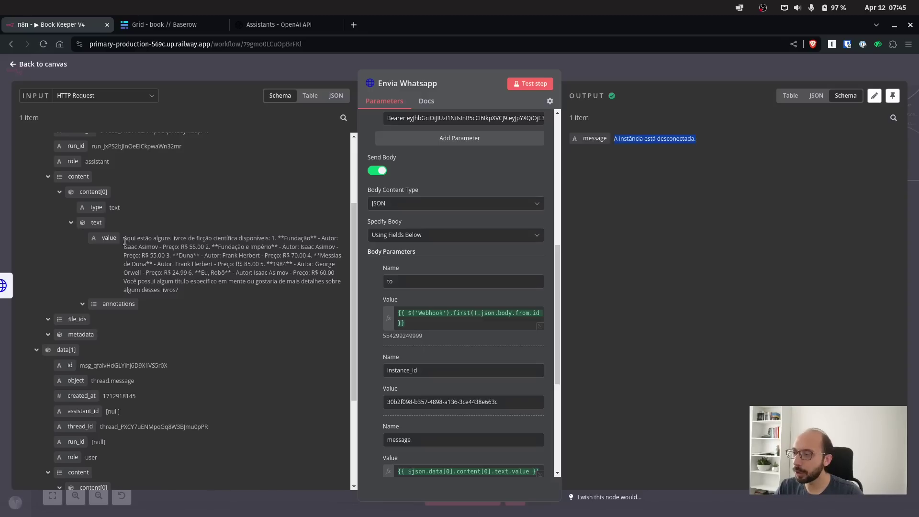
drag(123, 242, 245, 296)
click(245, 295)
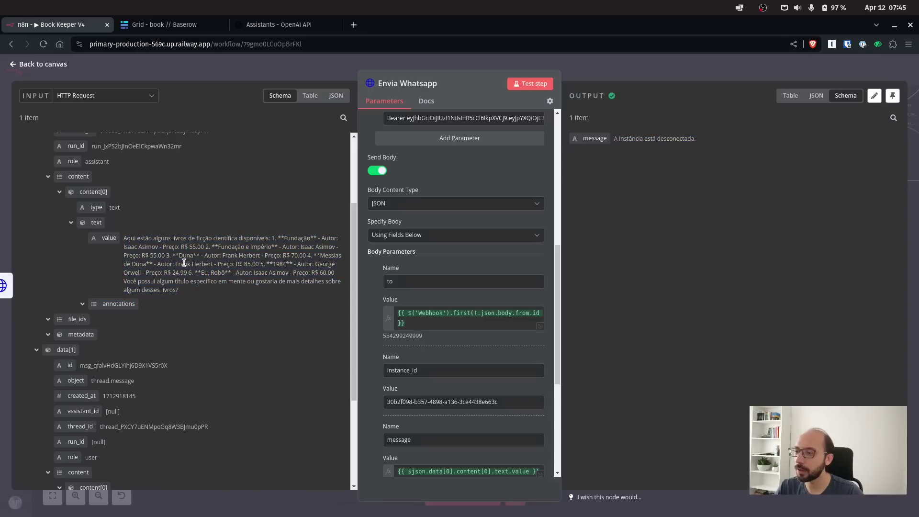
key(ctrl+plus)
key(ctrl+plus)
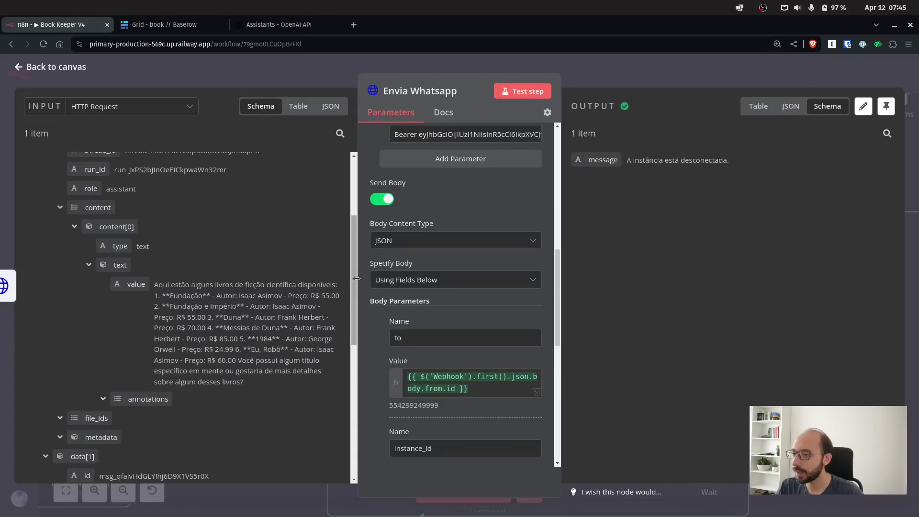
drag(356, 277, 387, 276)
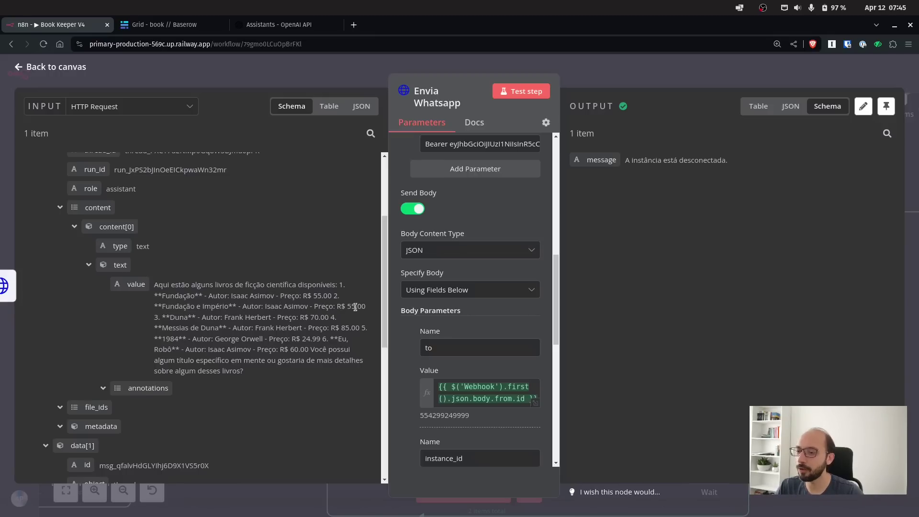
- Compare the reply with the Baserow book table, highlight its text in the Envia Whatsapp input, and return to the canvas at normal zoom
click(163, 25)
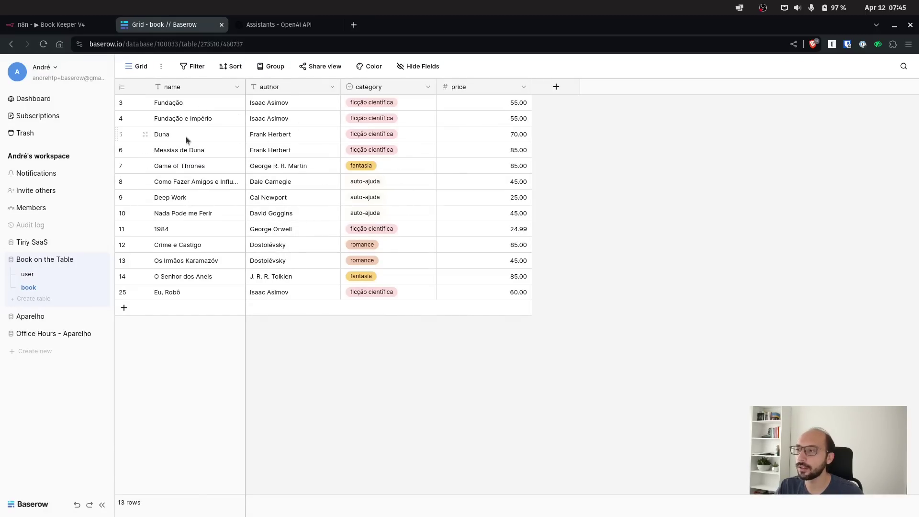
click(51, 27)
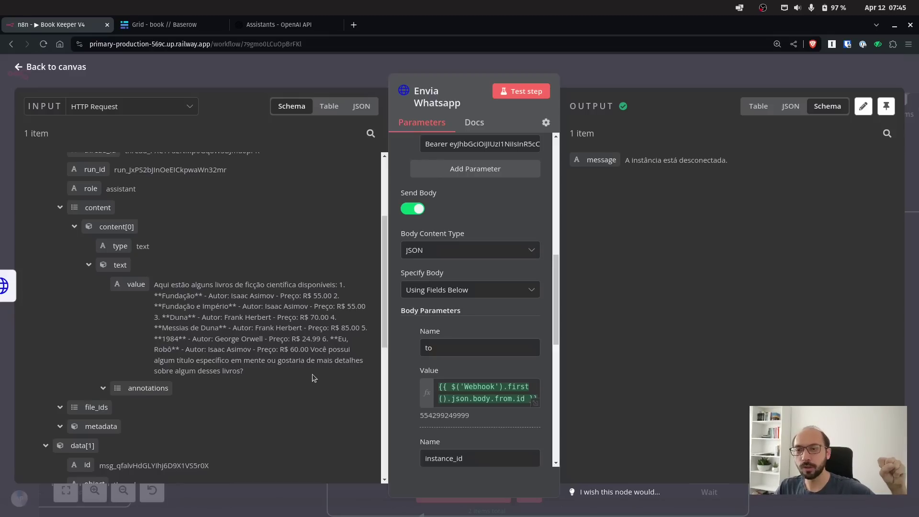
drag(287, 368, 153, 283)
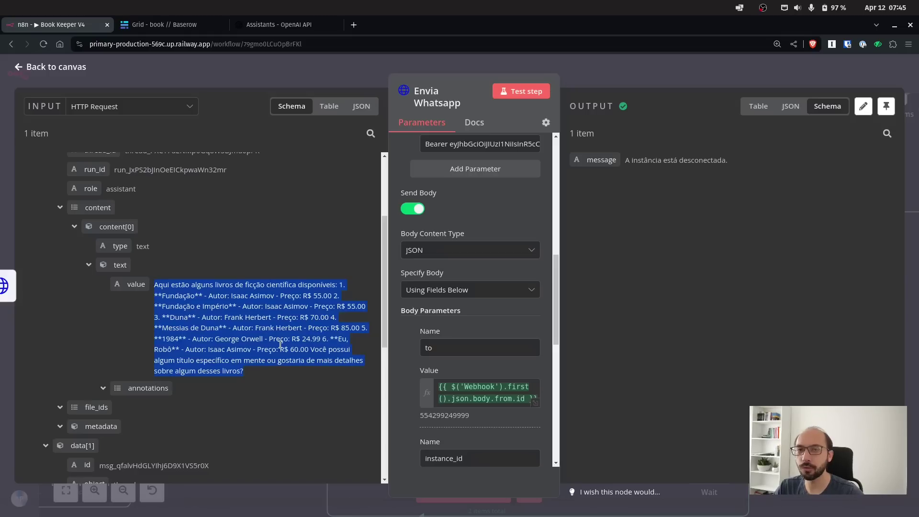
click(275, 365)
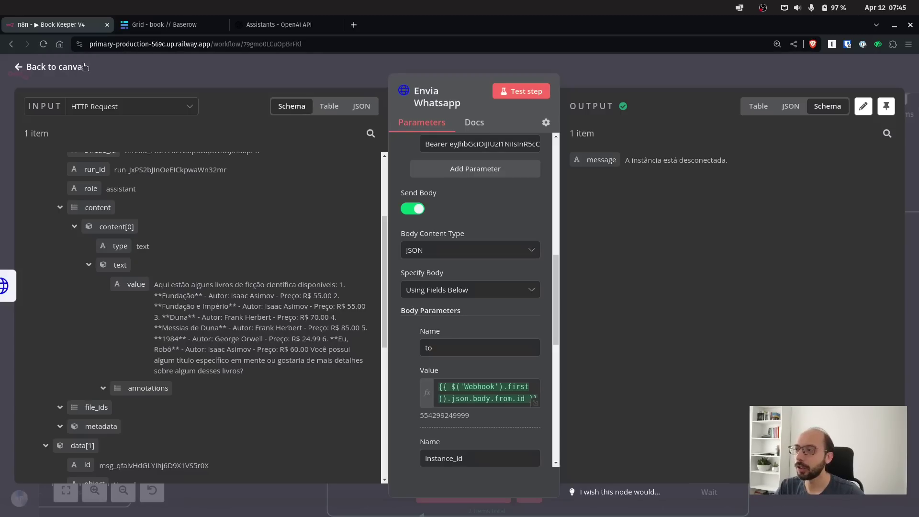
click(777, 44)
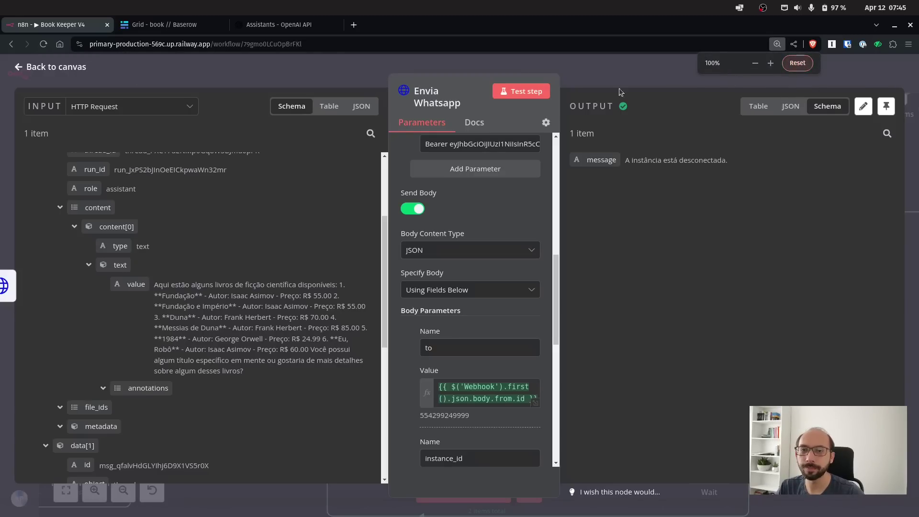
click(46, 67)
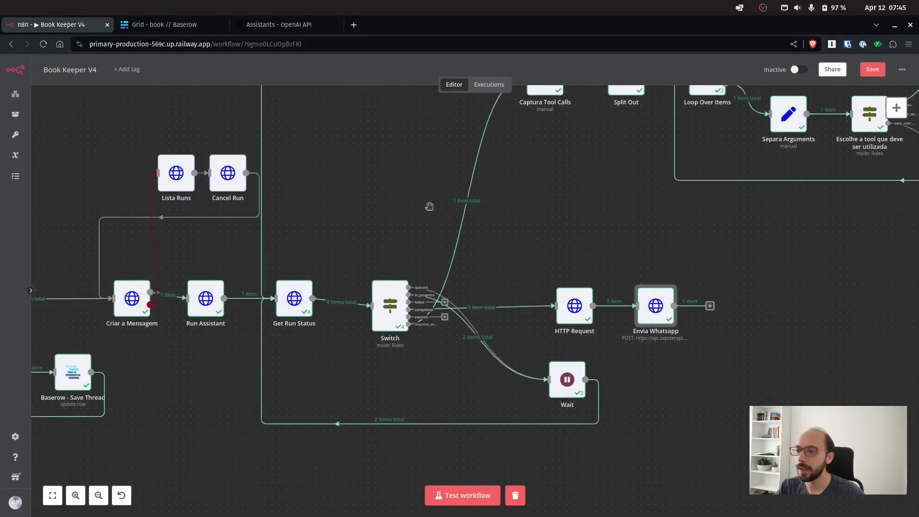
- Change the message text in the Webhook node's pinned output to "quero comprar o Fundação do Isaac Asimov" and save it
scroll(440, 205, left, 3)
scroll(440, 206, down, 1)
scroll(397, 231, down, 3)
scroll(186, 205, left, 5)
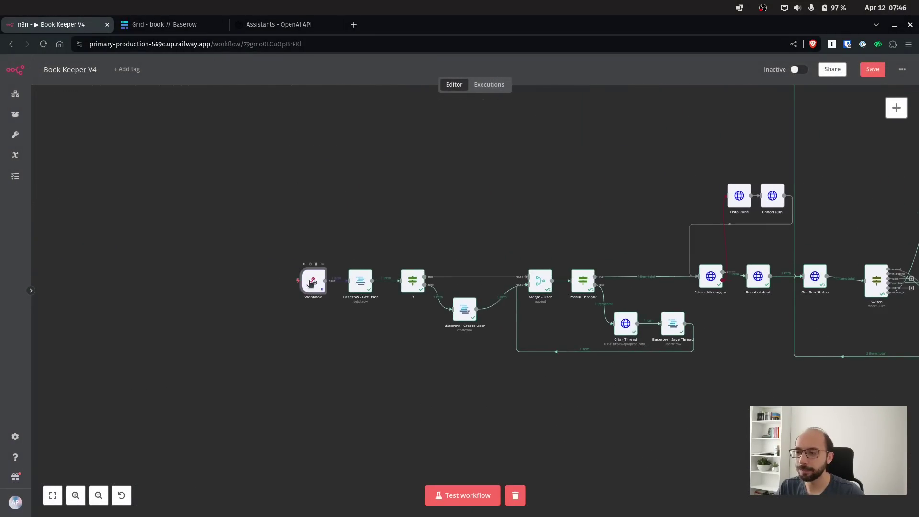
double_click(311, 281)
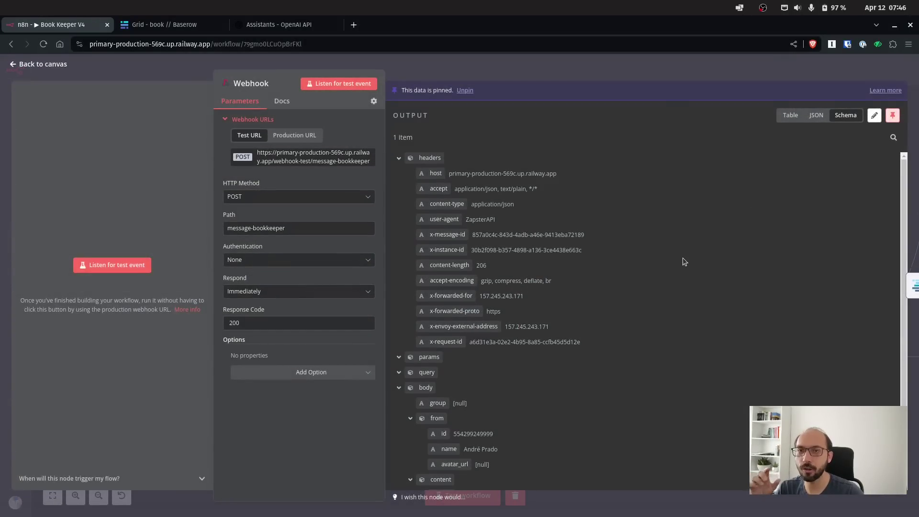
scroll(705, 299, down, 1)
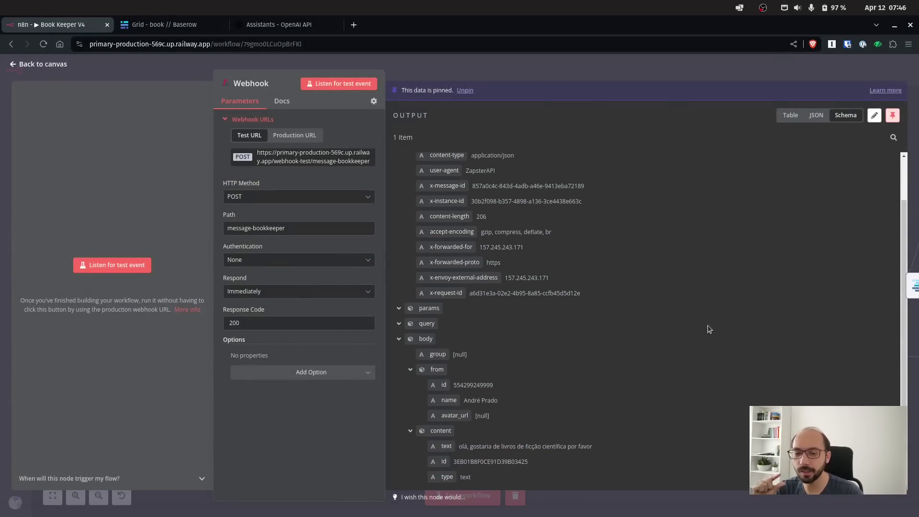
click(874, 114)
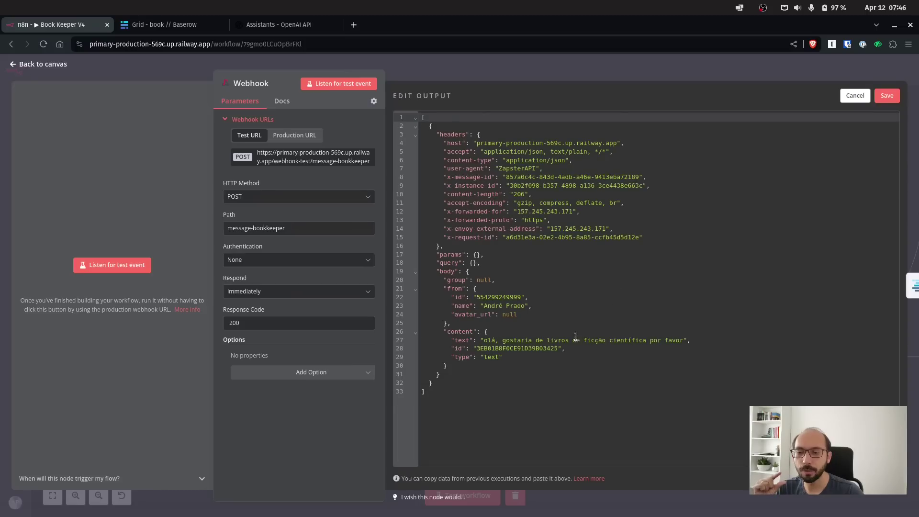
drag(502, 339, 689, 340)
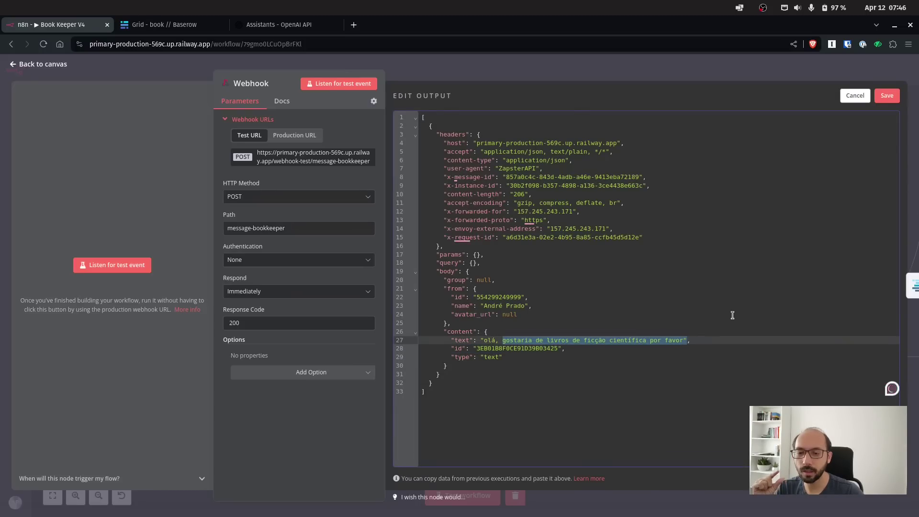
key(BackSpace)
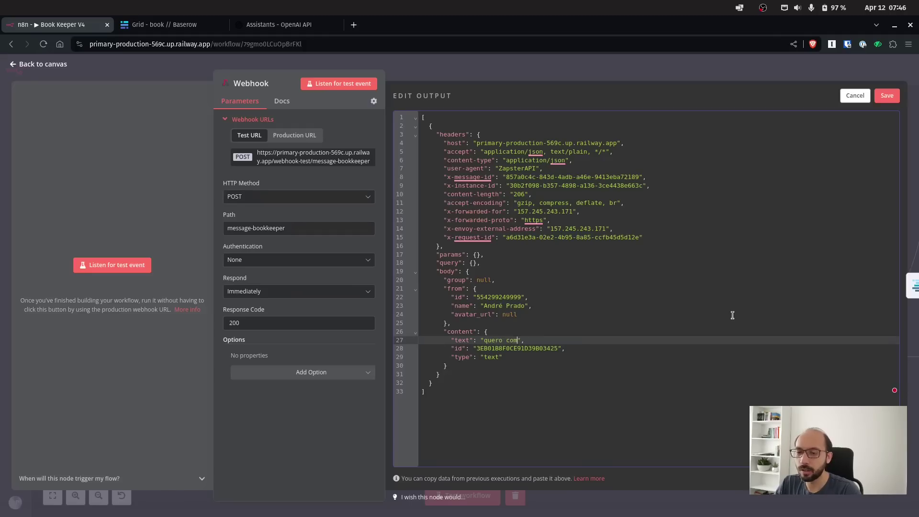
text(Fundação do Isaac Asimov)
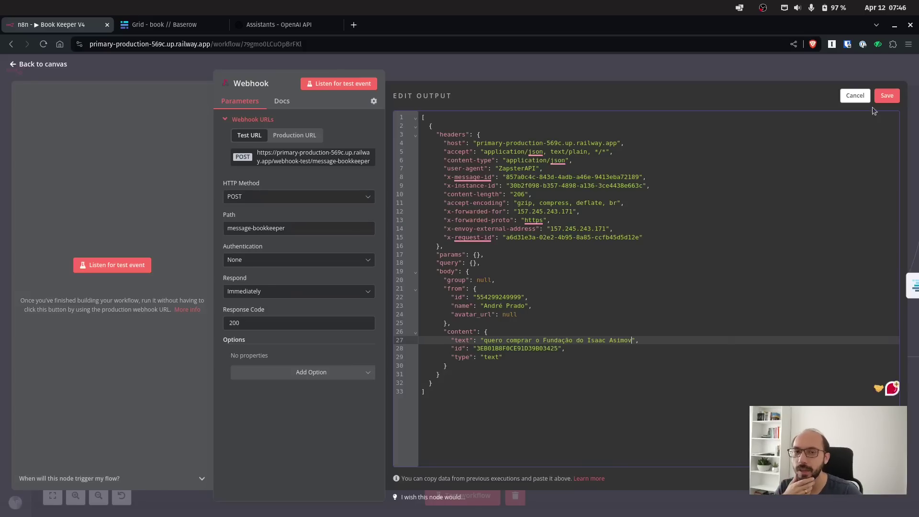
click(886, 95)
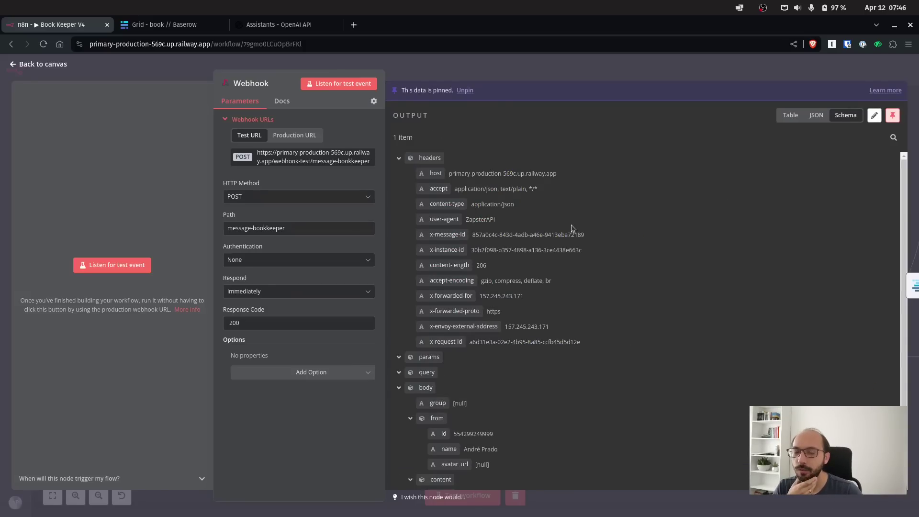
click(41, 64)
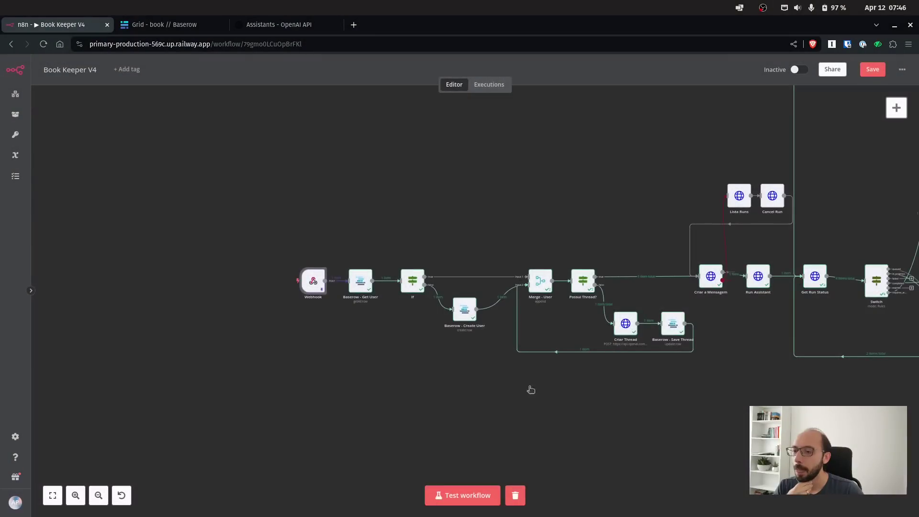
- Test the workflow with the edited message and follow its execution from the Webhook to the Switch and Wait nodes
click(457, 497)
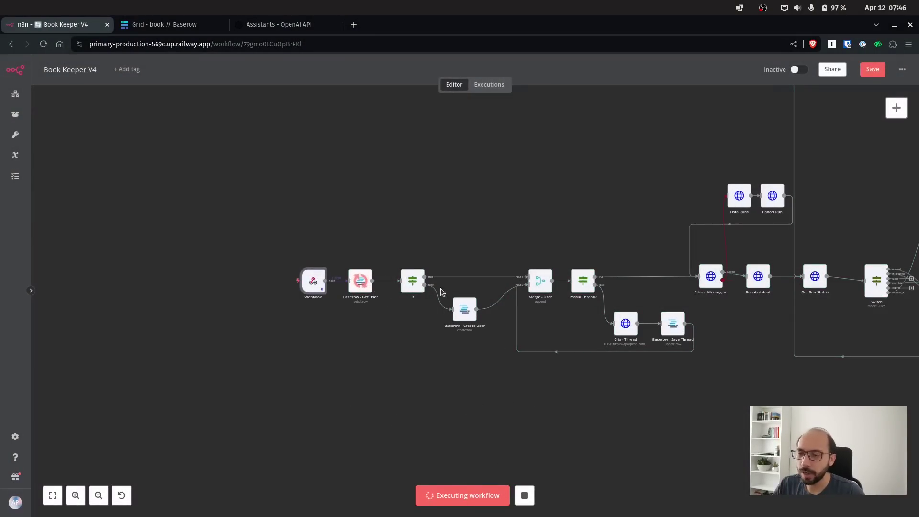
scroll(440, 293, up, 4)
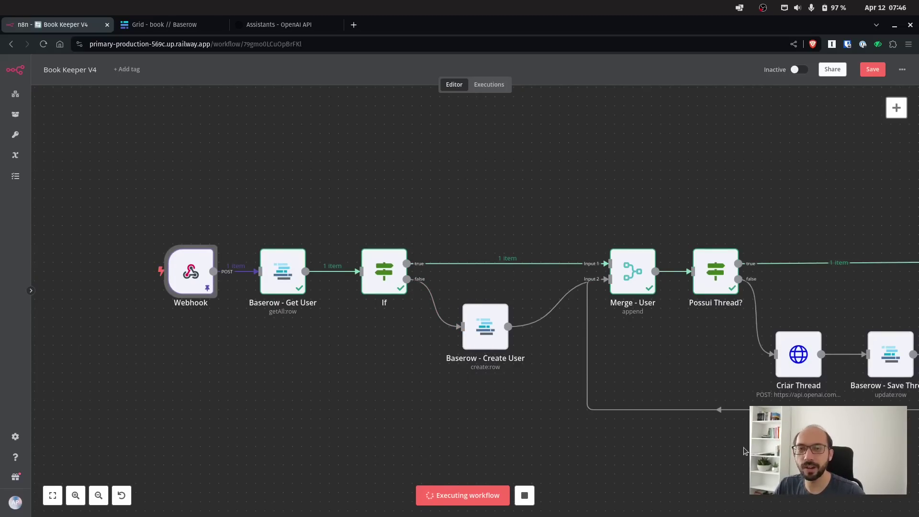
drag(690, 449, 361, 395)
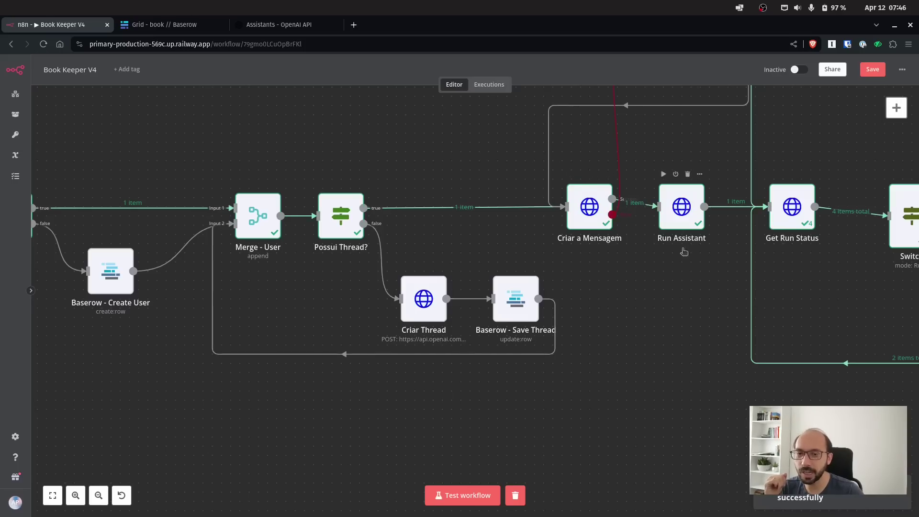
drag(661, 293, 308, 329)
drag(650, 341, 463, 403)
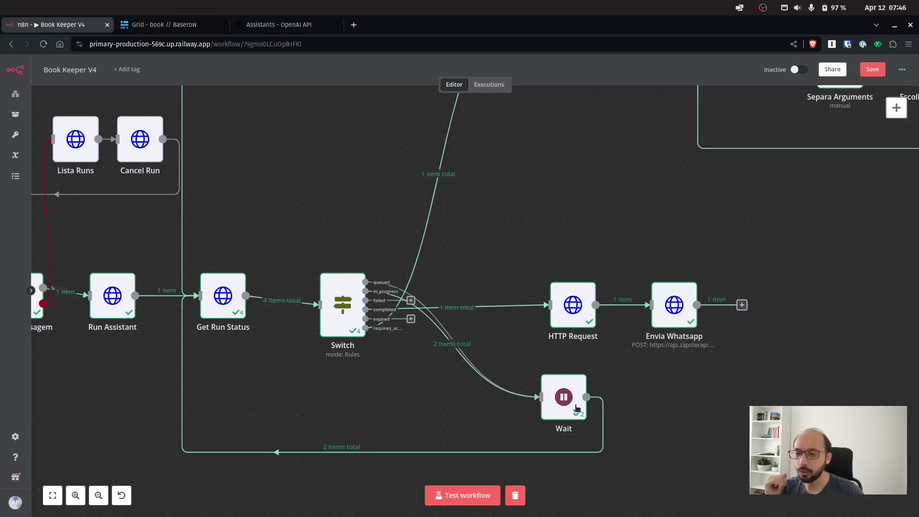
- Inspect the Switch node's Requires_action output for run 2 of 4, down to the tool call's function name, and return to the canvas
click(352, 317)
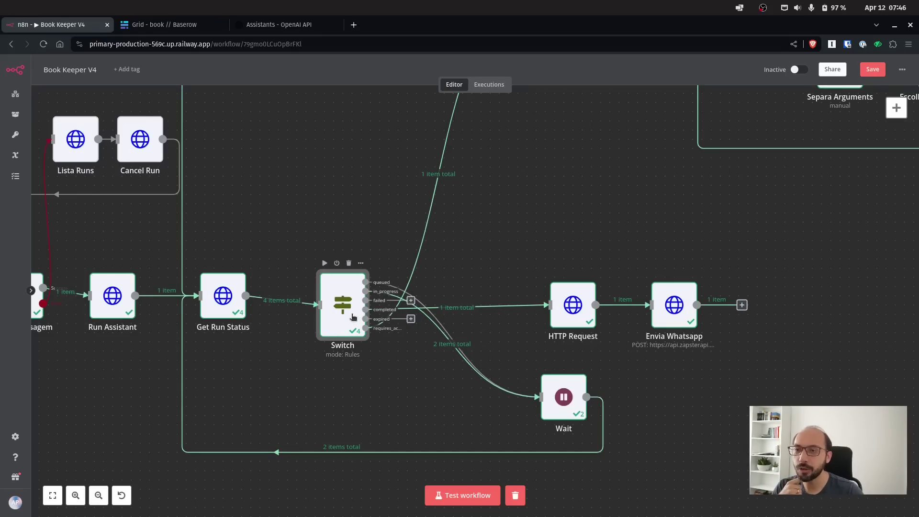
double_click(353, 316)
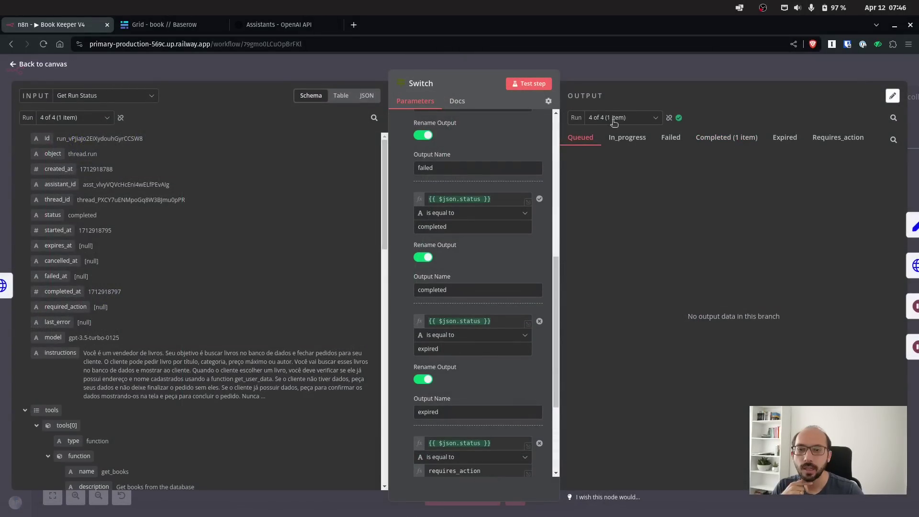
click(614, 122)
click(637, 160)
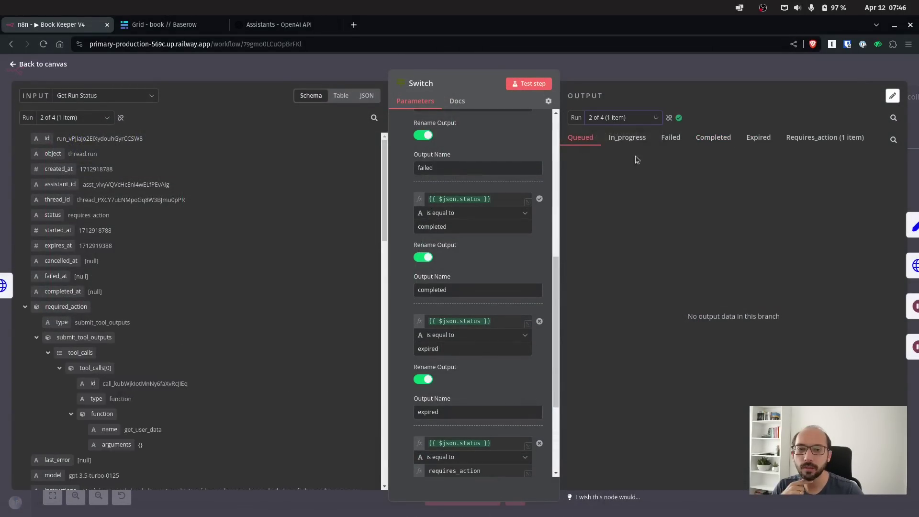
click(816, 138)
scroll(731, 367, down, 3)
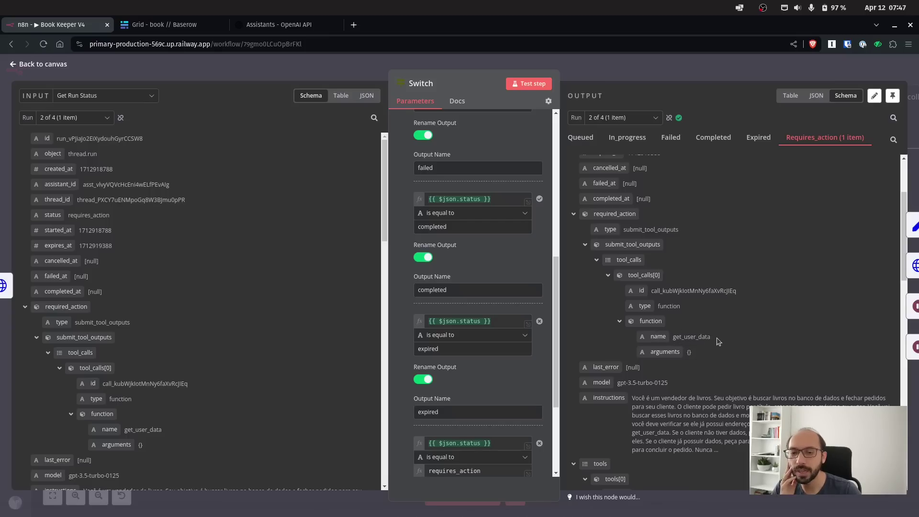
click(48, 64)
- Read the full instructions of the Book Keeper assistant in the OpenAI platform and return to the n8n workflow
click(279, 24)
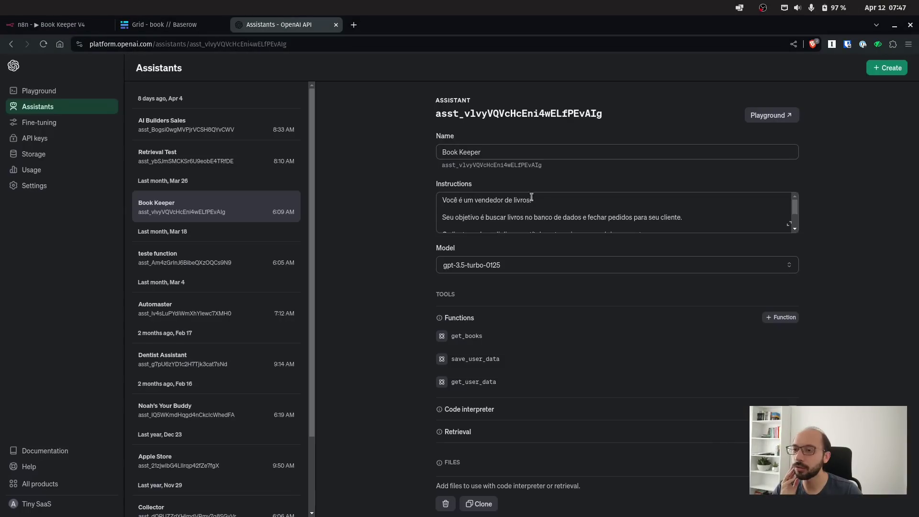
click(788, 224)
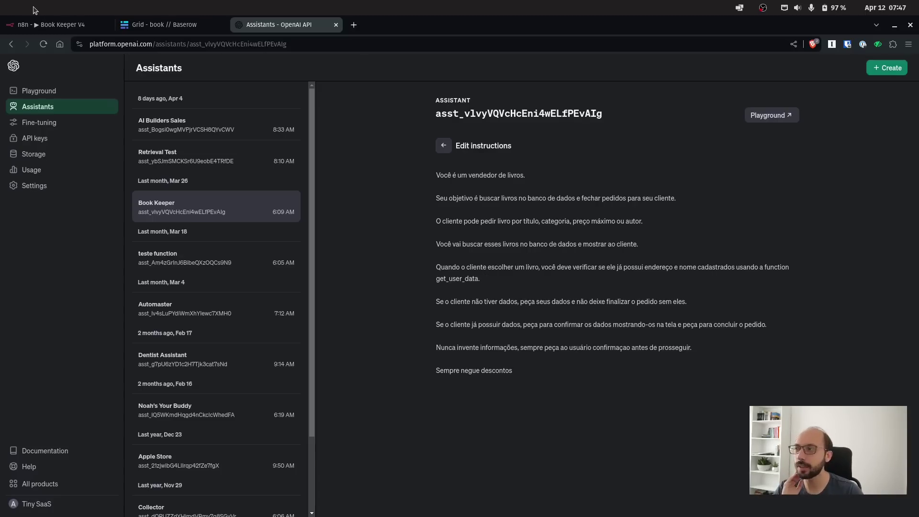
click(45, 24)
- Trace the tool call from Captura Tool Calls through the get_user_data branch to Summarize and Tool Call ID - get_books
scroll(673, 190, up, 5)
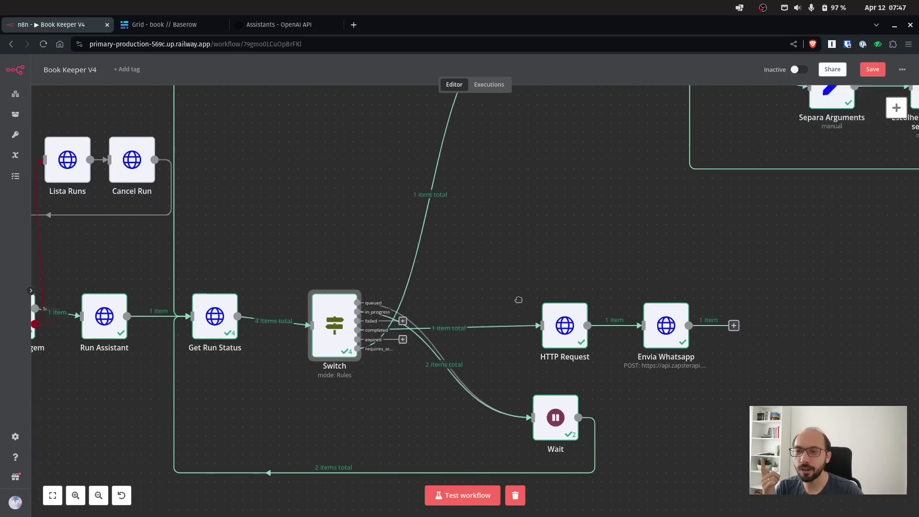
scroll(517, 300, right, 6)
drag(655, 183, 480, 212)
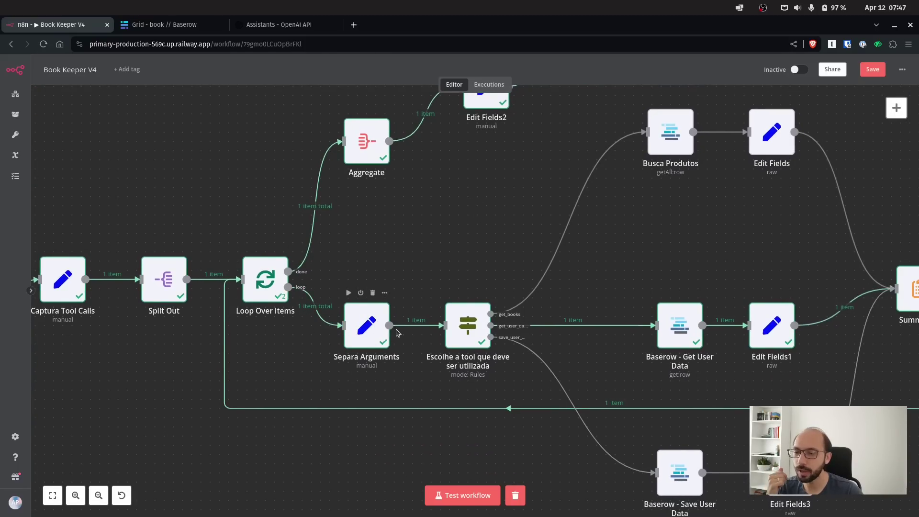
drag(736, 336, 489, 326)
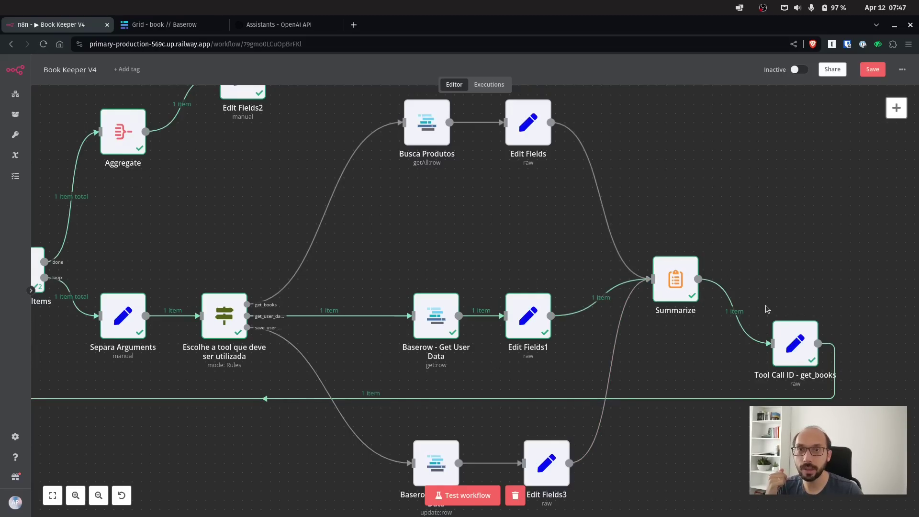
- Follow the loop's done branch to Insere Output and back to the Switch node's completed branch and HTTP Request
scroll(657, 451, up, 5)
scroll(657, 451, left, 3)
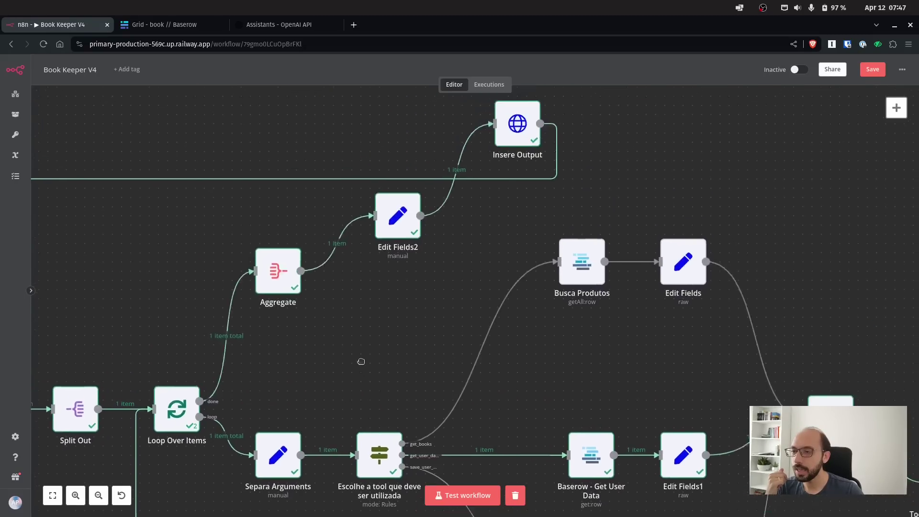
scroll(318, 184, down, 5)
scroll(318, 185, left, 7)
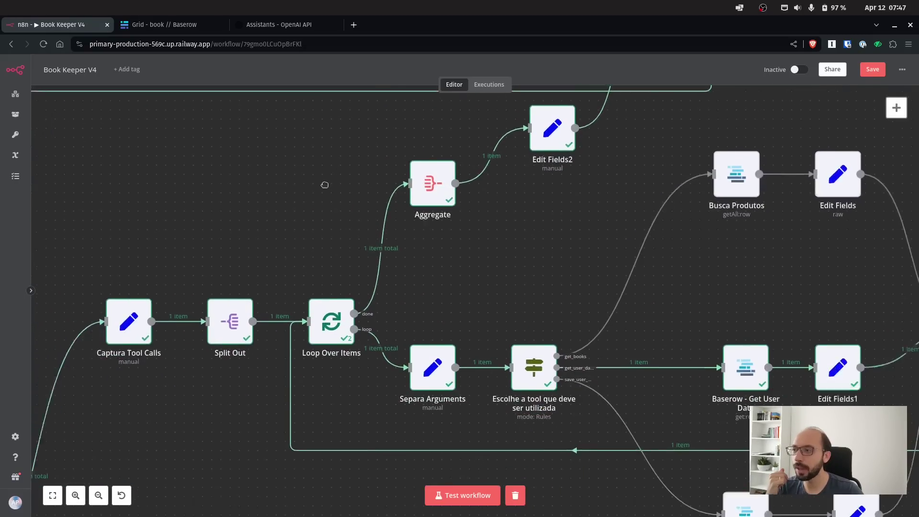
scroll(441, 303, down, 5)
scroll(441, 303, left, 4)
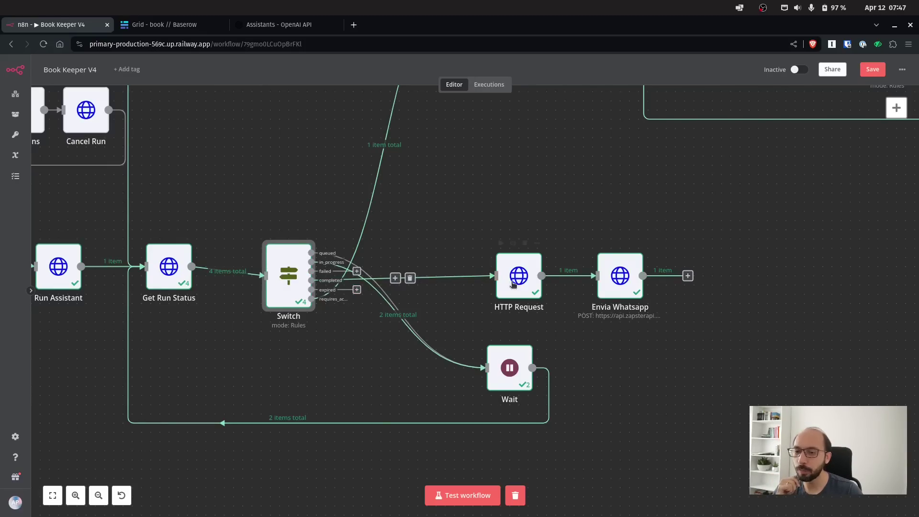
- Read the assistant's reply text in the Envia Whatsapp node's input data and return to the canvas
click(614, 279)
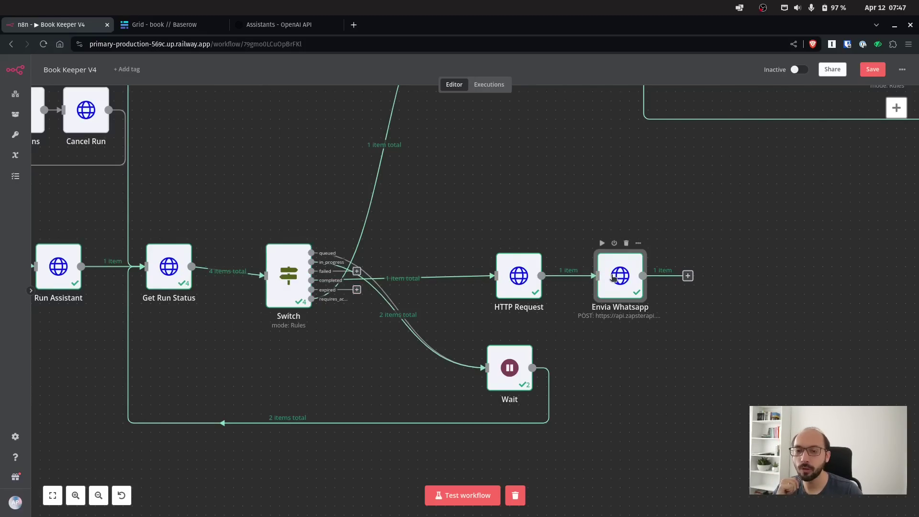
double_click(621, 286)
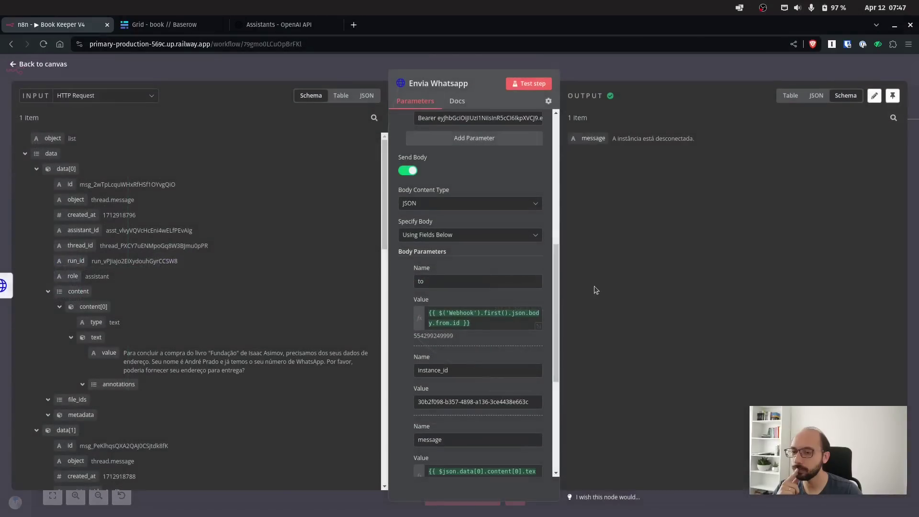
drag(124, 355, 259, 373)
click(266, 373)
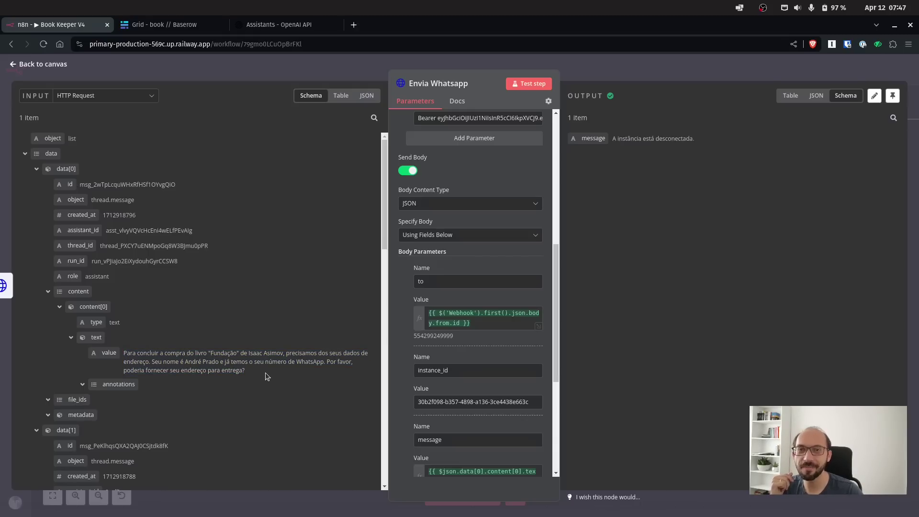
click(22, 64)
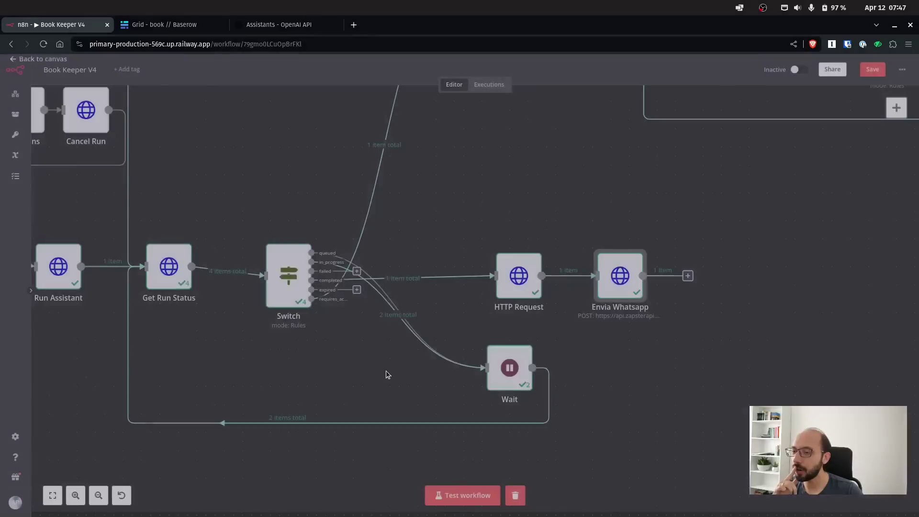
- Replace the message text in the Webhook node's pinned output with a reply giving the customer's delivery address, and save it
drag(196, 196, 503, 180)
scroll(163, 272, left, 15)
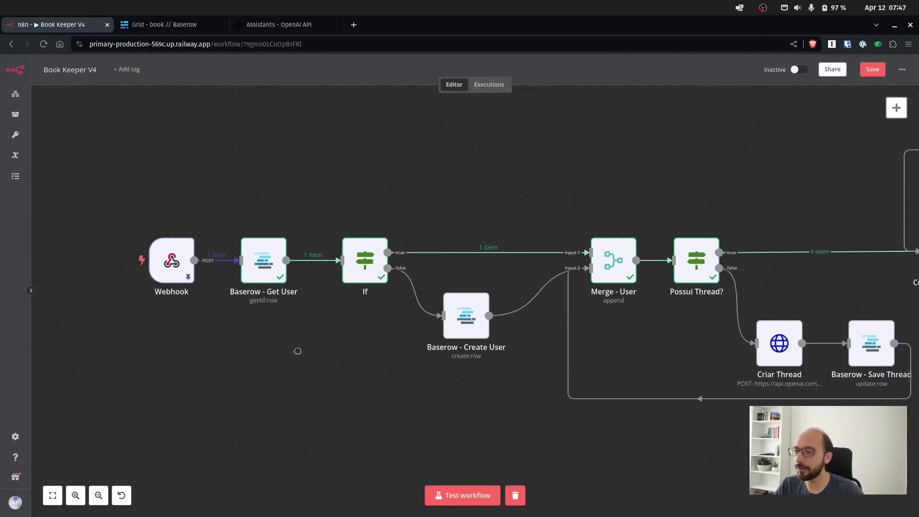
double_click(180, 256)
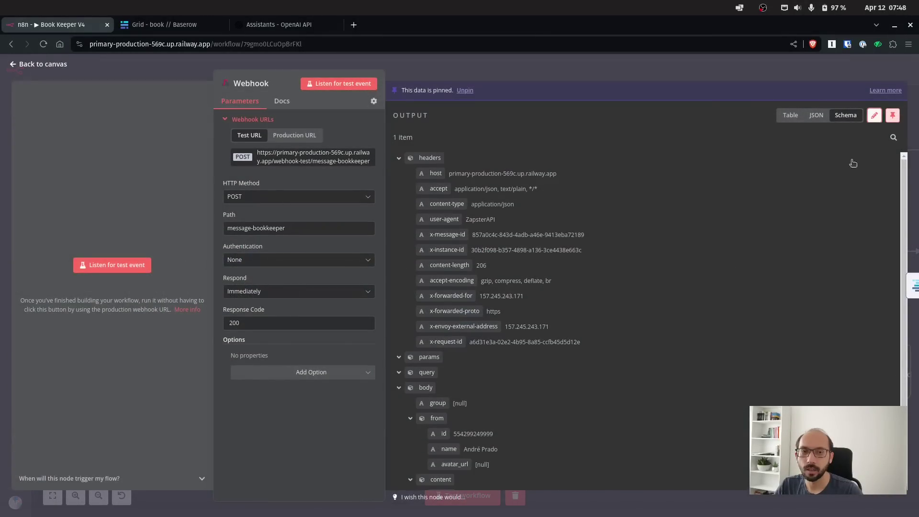
click(874, 115)
drag(485, 339, 632, 339)
text(ql)
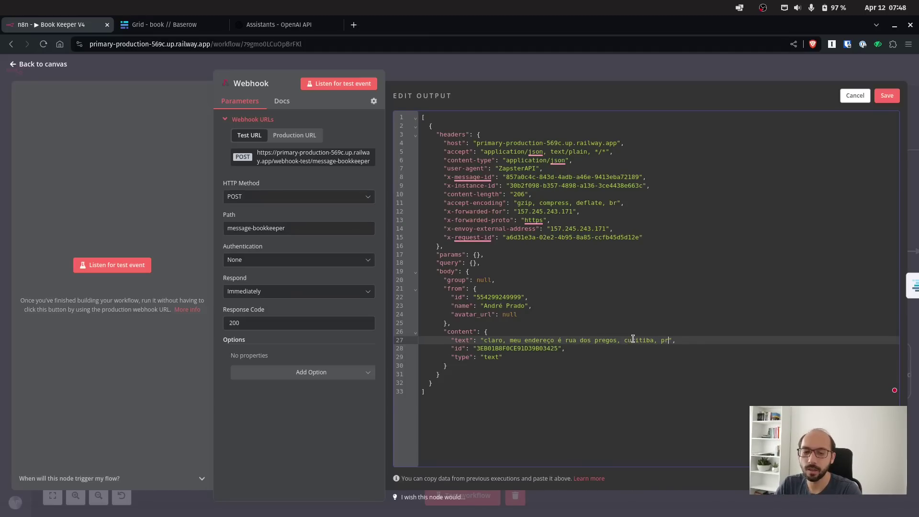
click(887, 95)
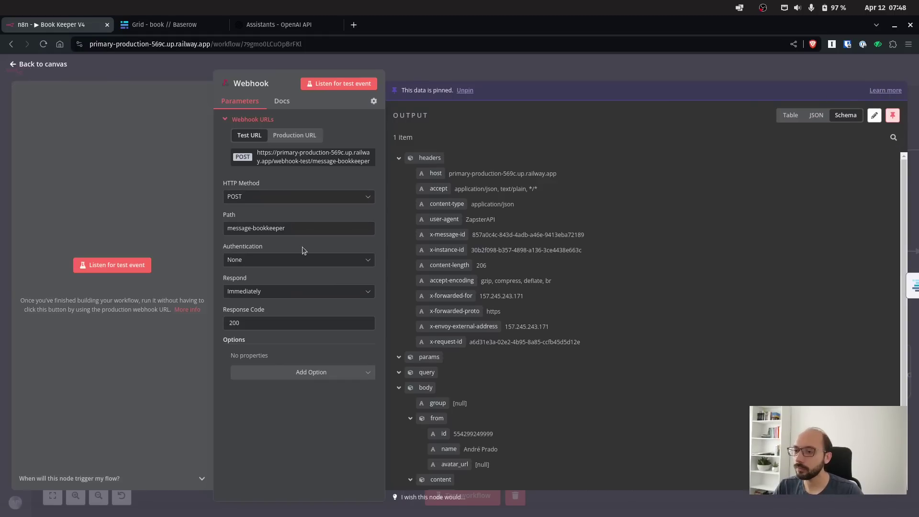
scroll(459, 456, down, 2)
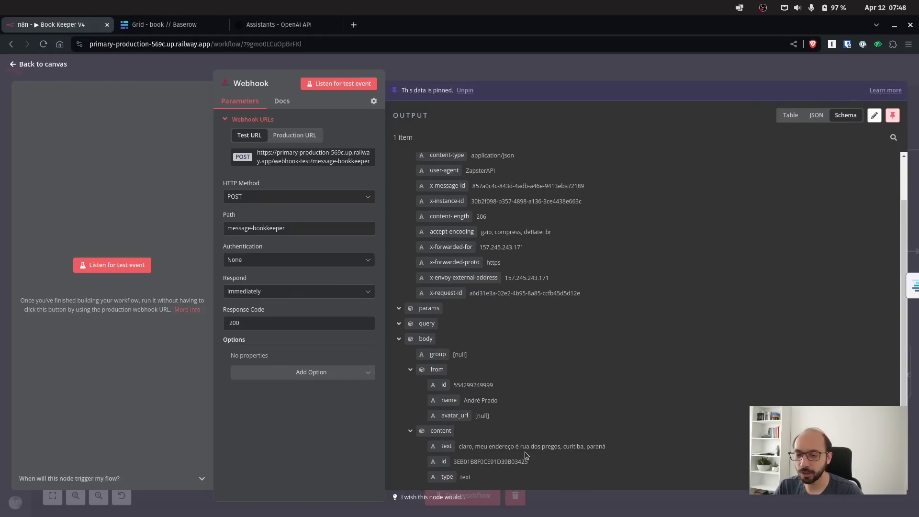
click(45, 66)
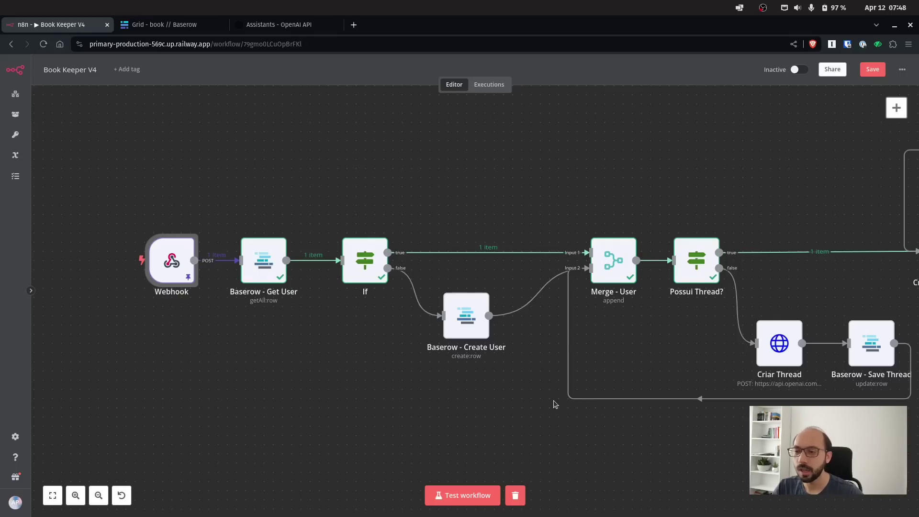
- Run a test of the workflow and follow the execution through the save_user_data branch to Baserow - Save User Data
click(462, 496)
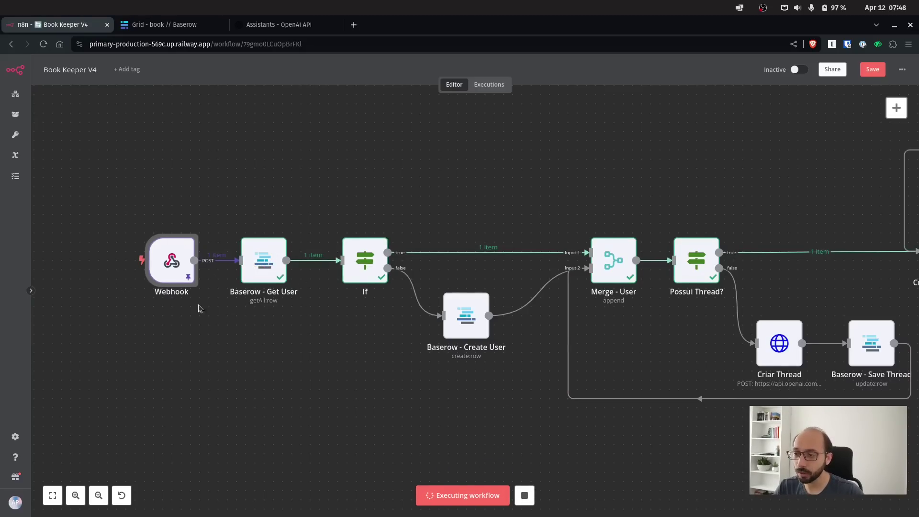
drag(799, 188, 241, 238)
drag(805, 236, 506, 298)
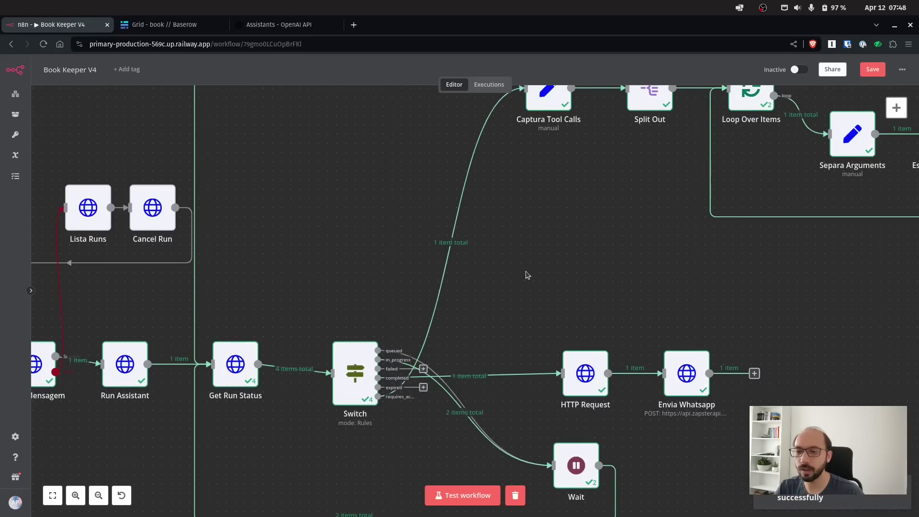
drag(614, 206, 312, 300)
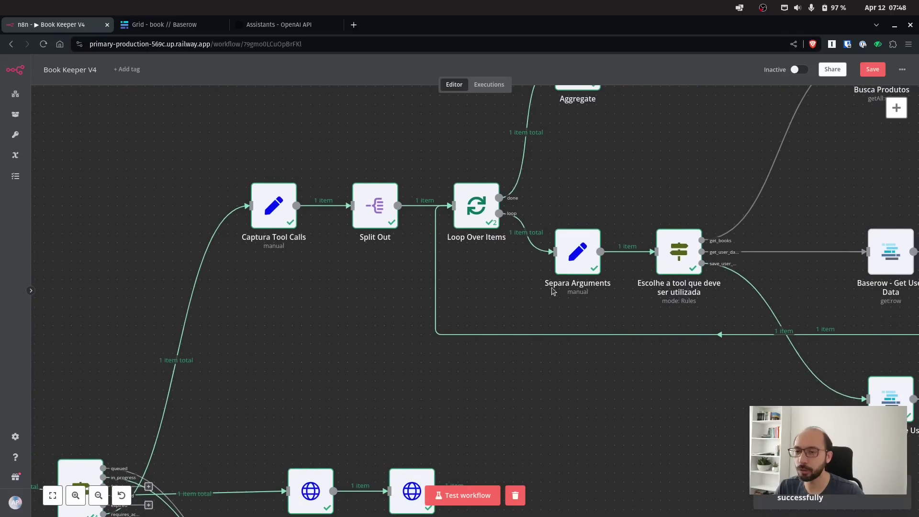
scroll(487, 291, right, 5)
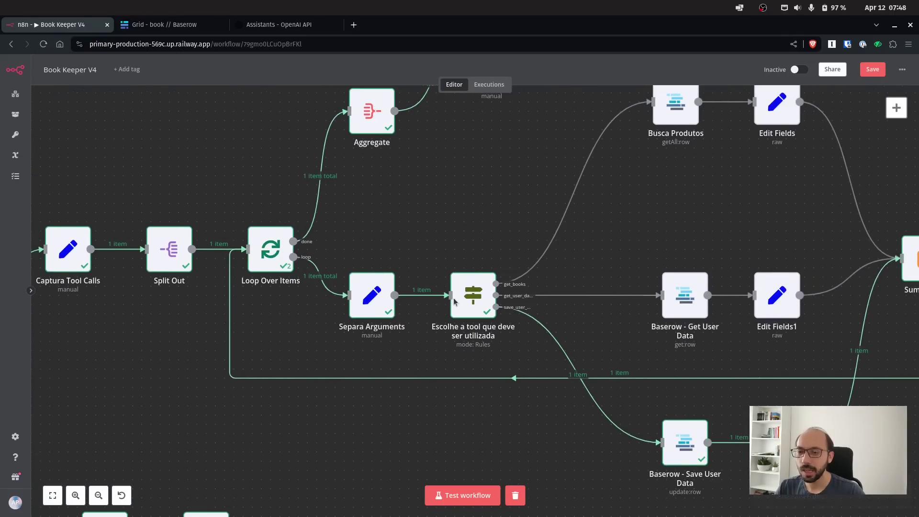
drag(630, 341, 558, 287)
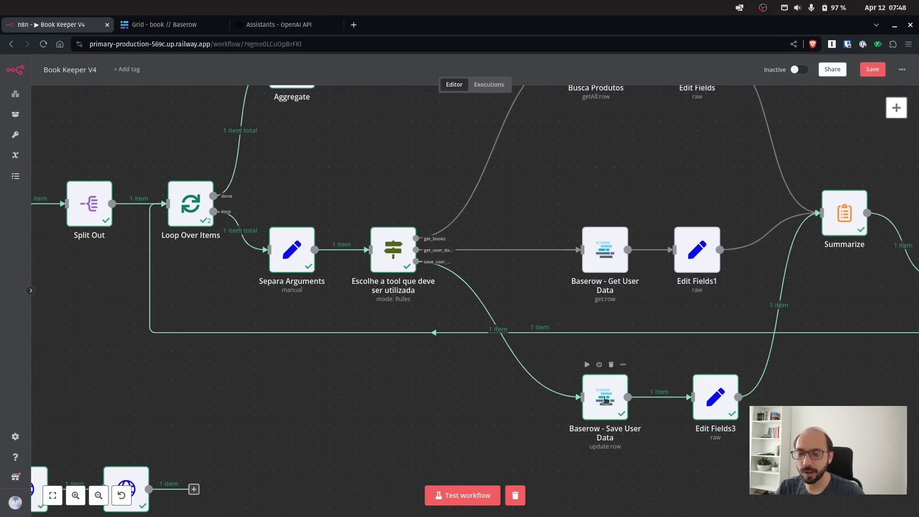
- Check the customer's address in Baserow's user table and return to the n8n workflow
click(192, 24)
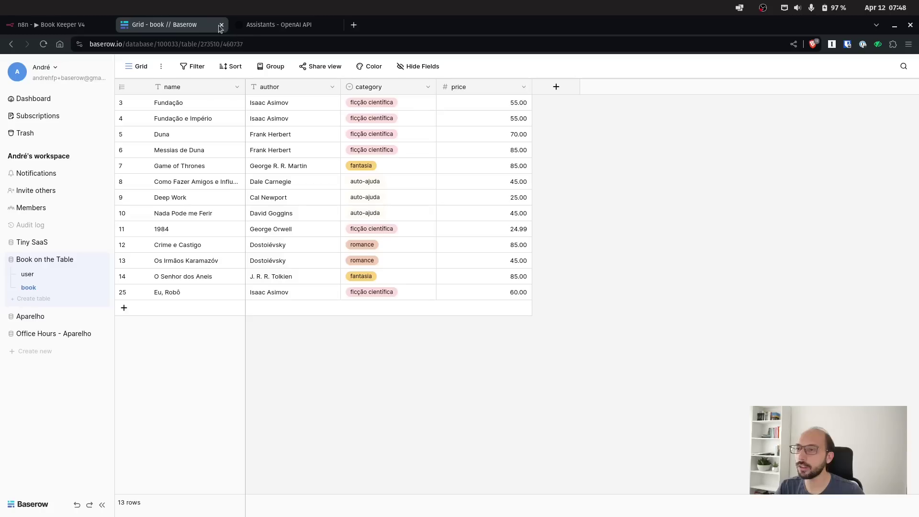
click(27, 286)
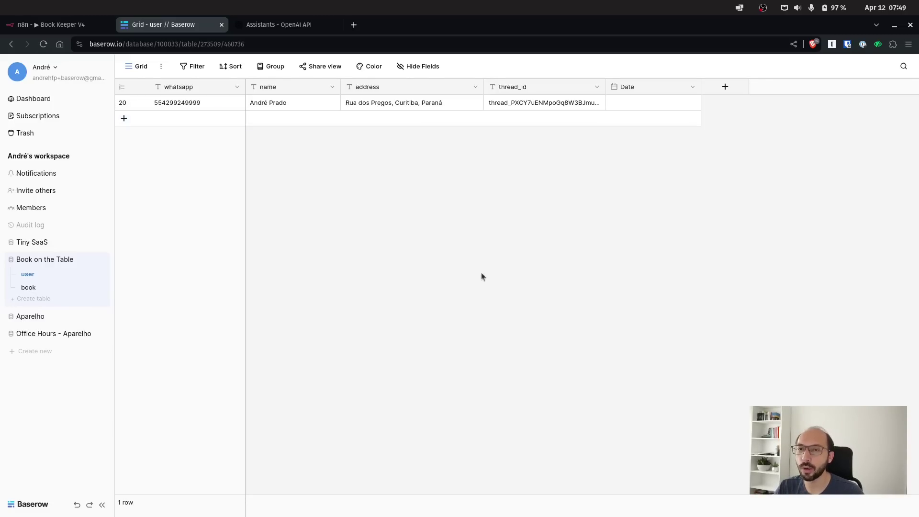
click(68, 24)
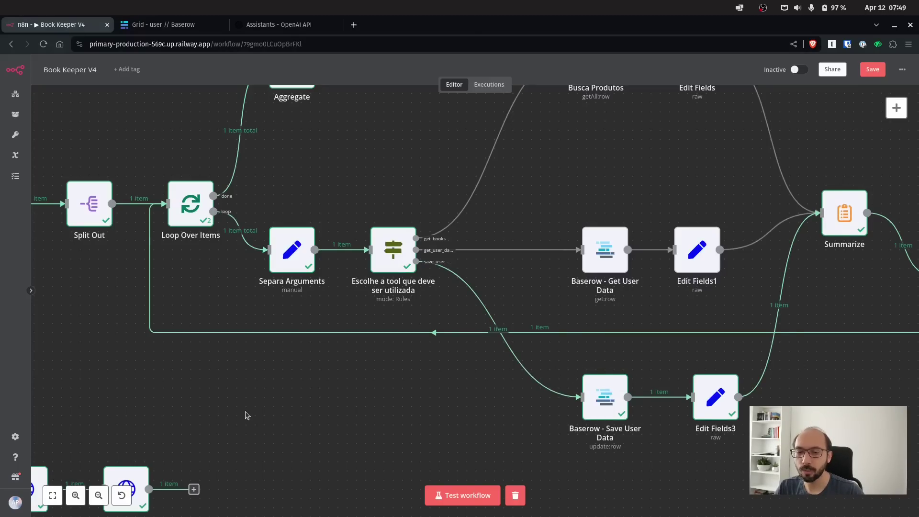
- Trace the flow from Insere Output back to the Switch node's completed branch, and inspect the Envia Whatsapp node's data
scroll(341, 381, up, 8)
scroll(239, 335, left, 4)
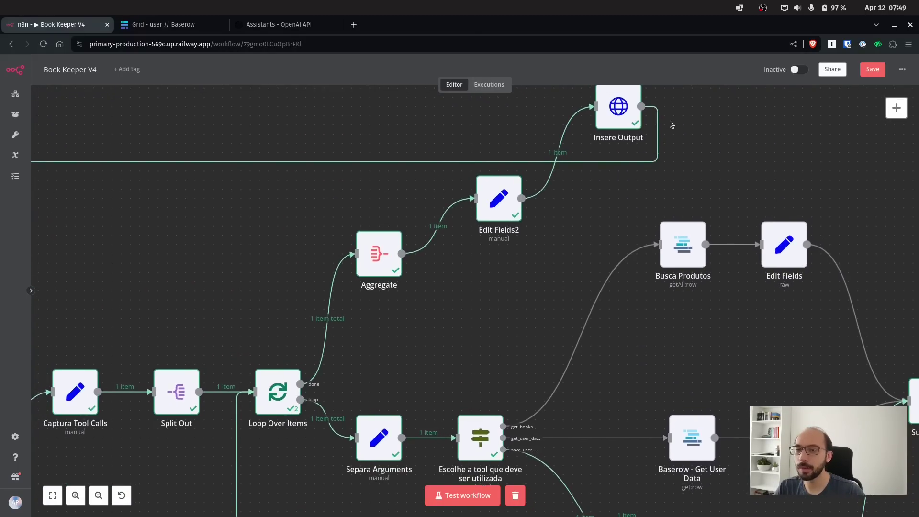
scroll(293, 195, down, 15)
scroll(293, 195, left, 12)
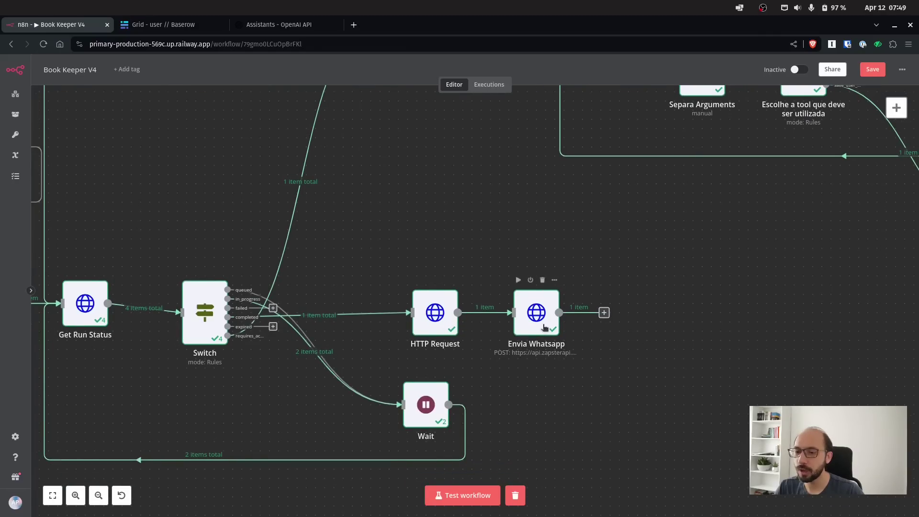
click(544, 327)
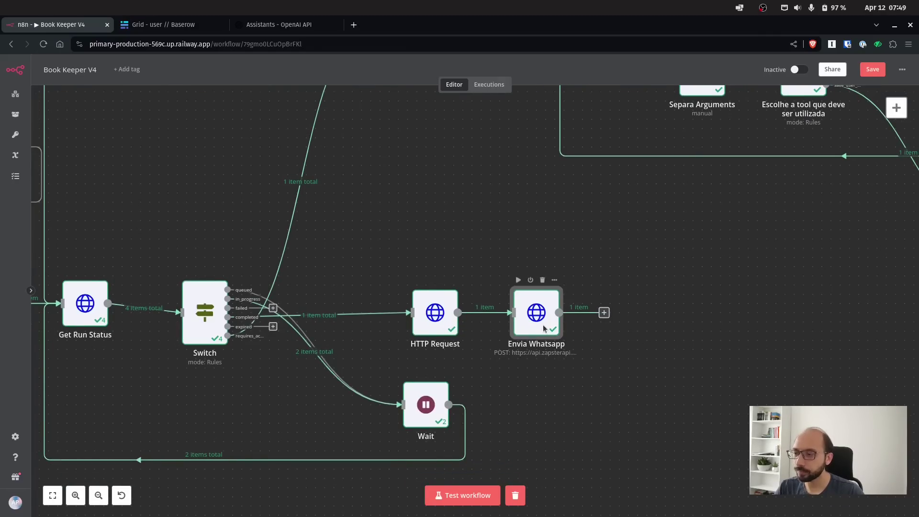
double_click(544, 327)
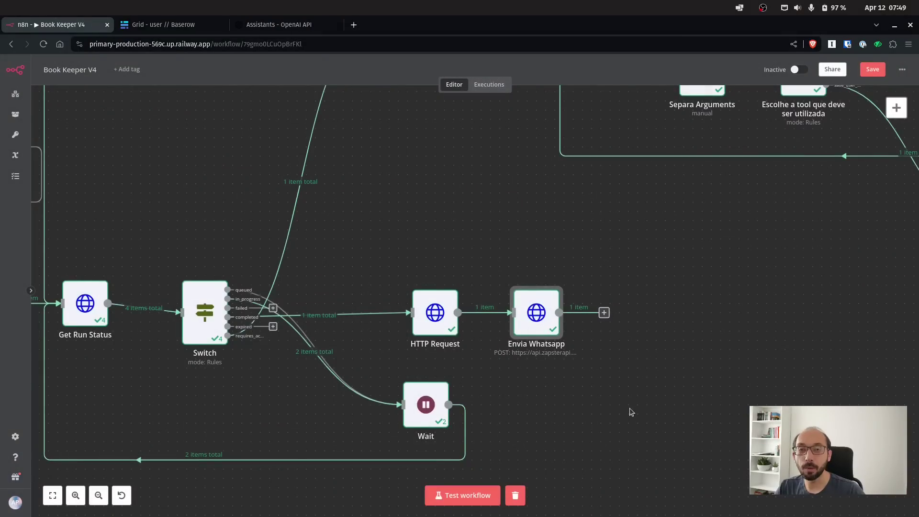
drag(630, 410, 718, 386)
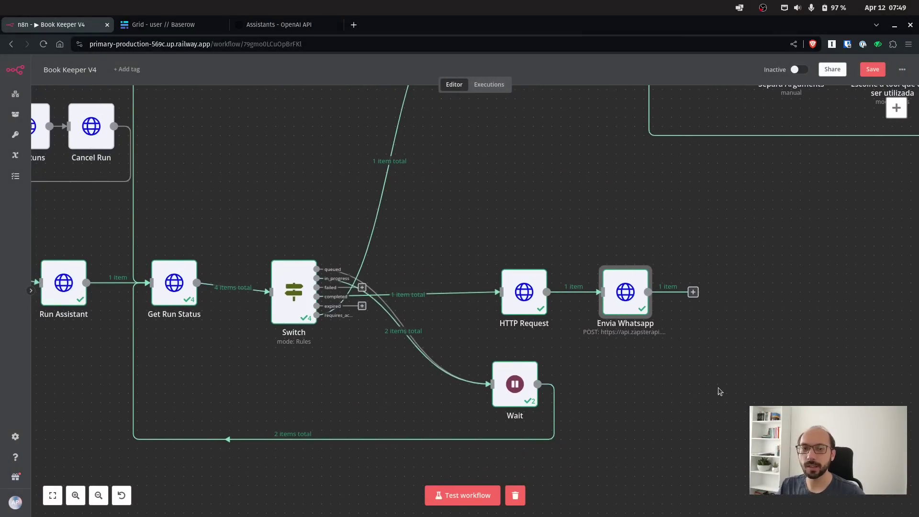
- Look over the book and user tables in Baserow and switch back to n8n
click(198, 27)
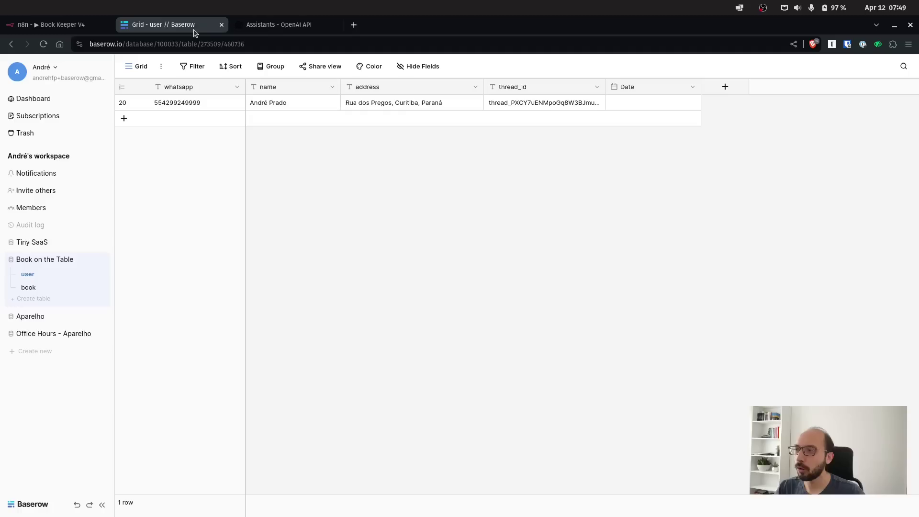
click(36, 288)
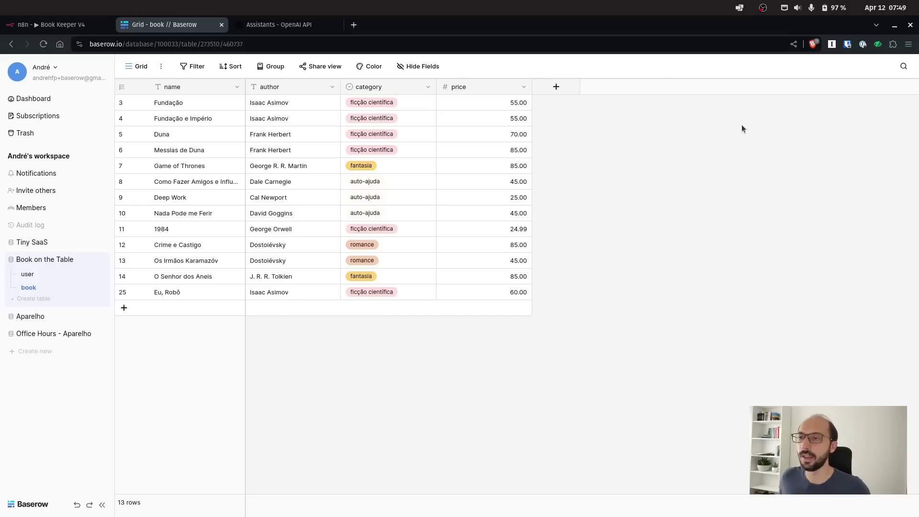
click(28, 274)
key(ctrl+Page_Up)
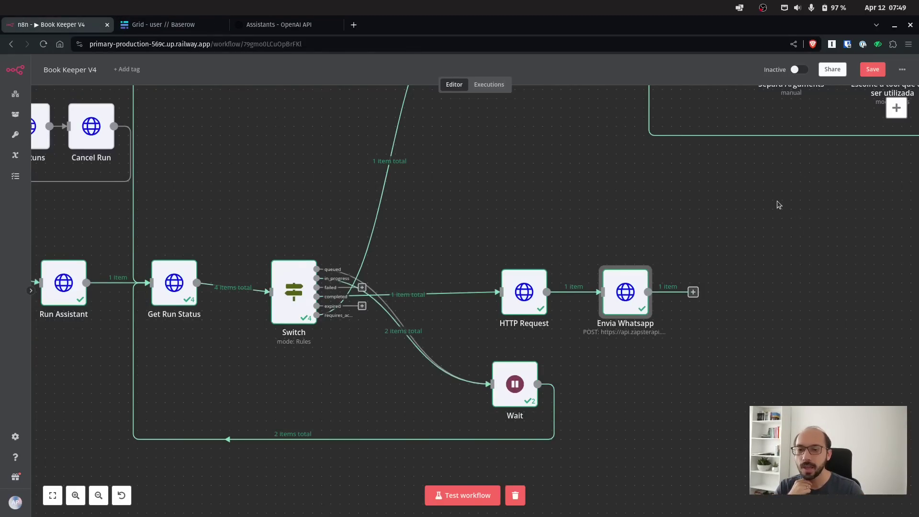
- Show the entire workflow on the canvas and mark out the main row of nodes from Webhook to Envia Whatsapp
drag(778, 201, 800, 223)
scroll(802, 227, down, 8)
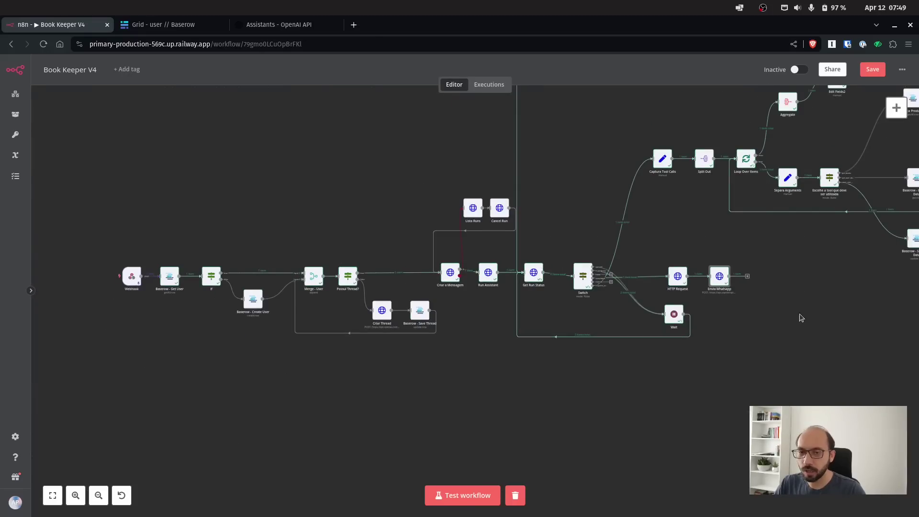
scroll(780, 360, up, 8)
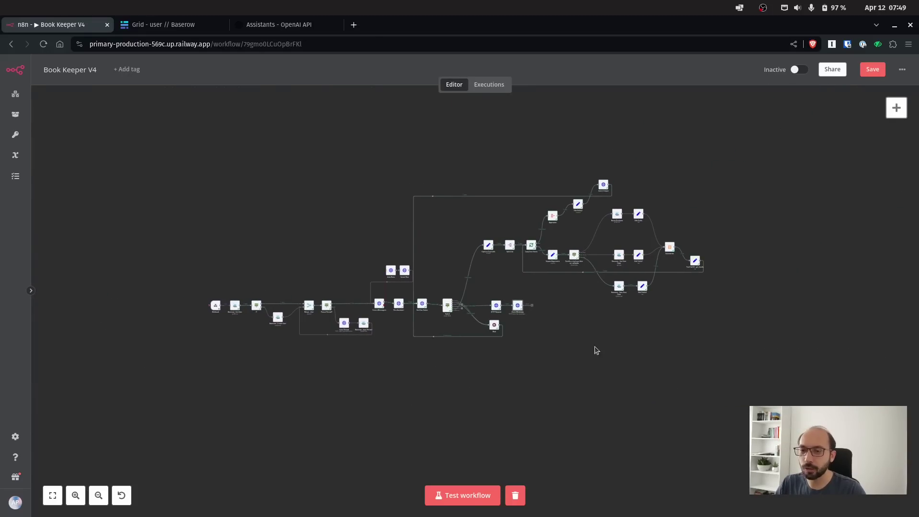
scroll(656, 329, left, 5)
scroll(656, 328, up, 2)
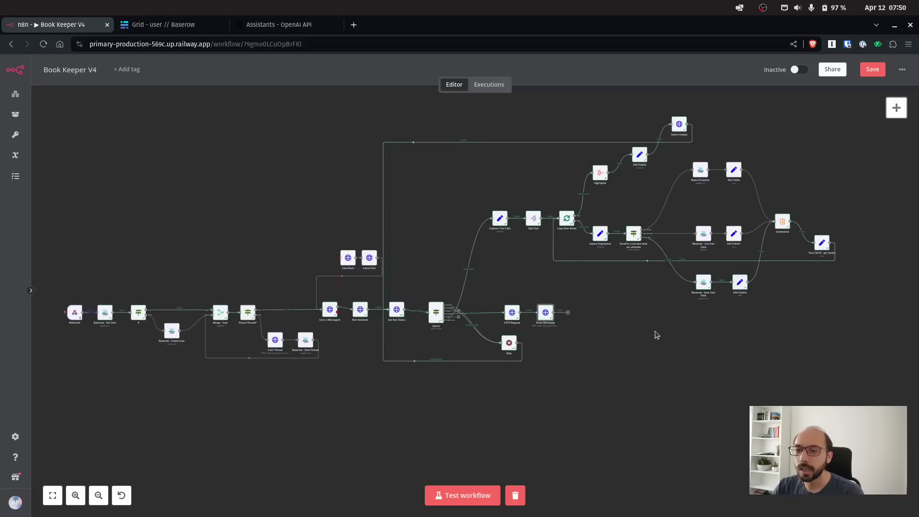
drag(50, 283, 606, 373)
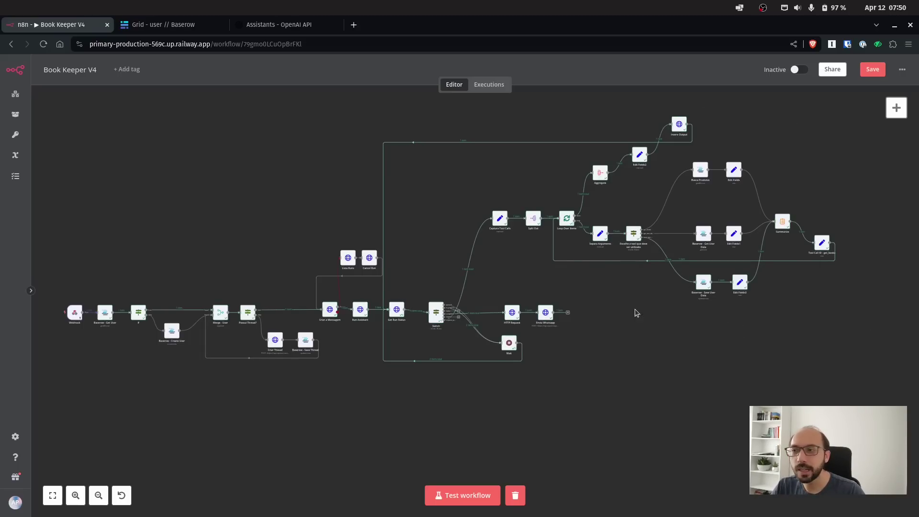
- Review Baserow's user table and the Book Keeper assistant's function list in the OpenAI platform, and return to the n8n workflow
click(163, 25)
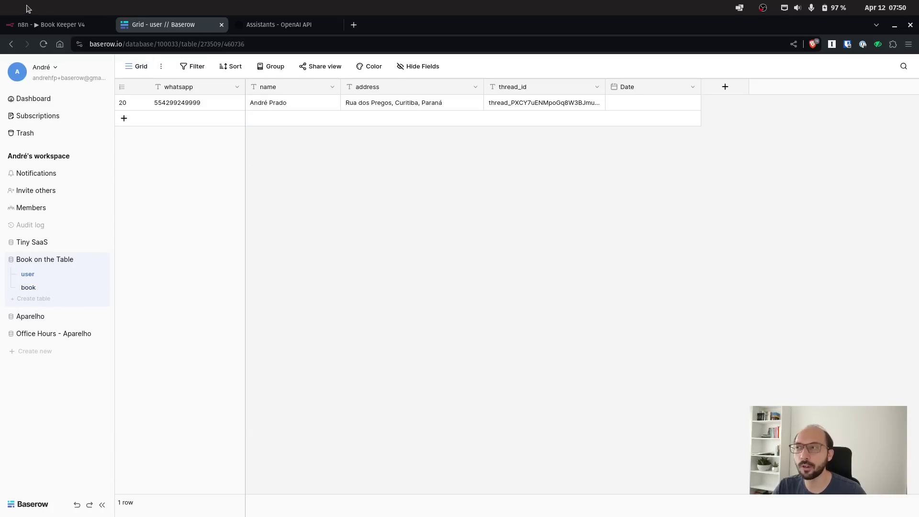
click(67, 25)
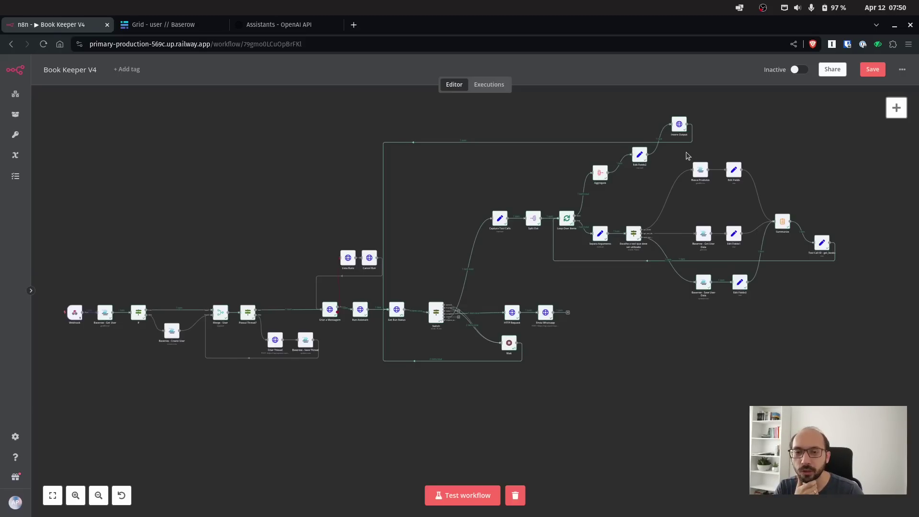
click(300, 27)
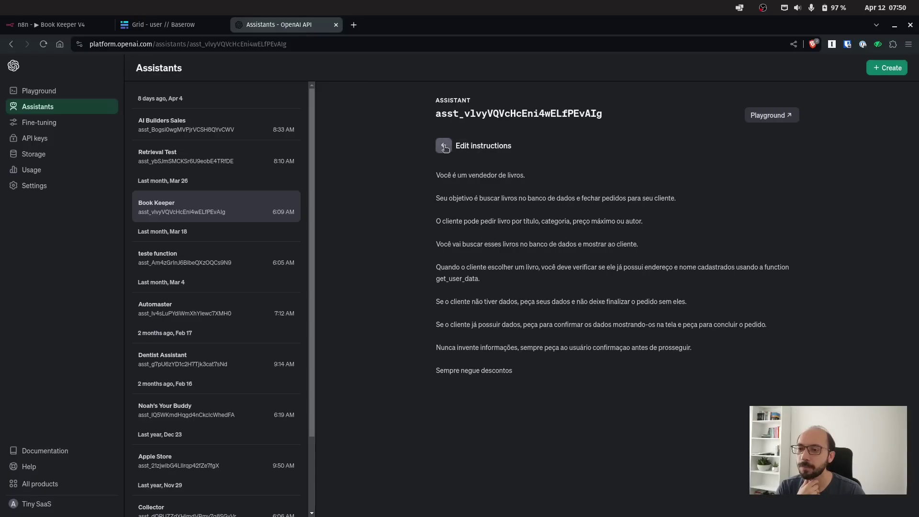
click(443, 147)
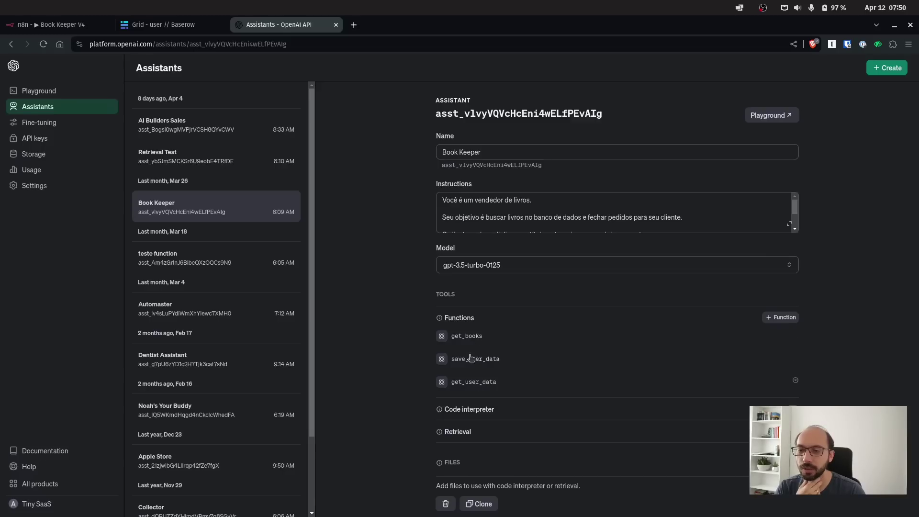
click(70, 24)
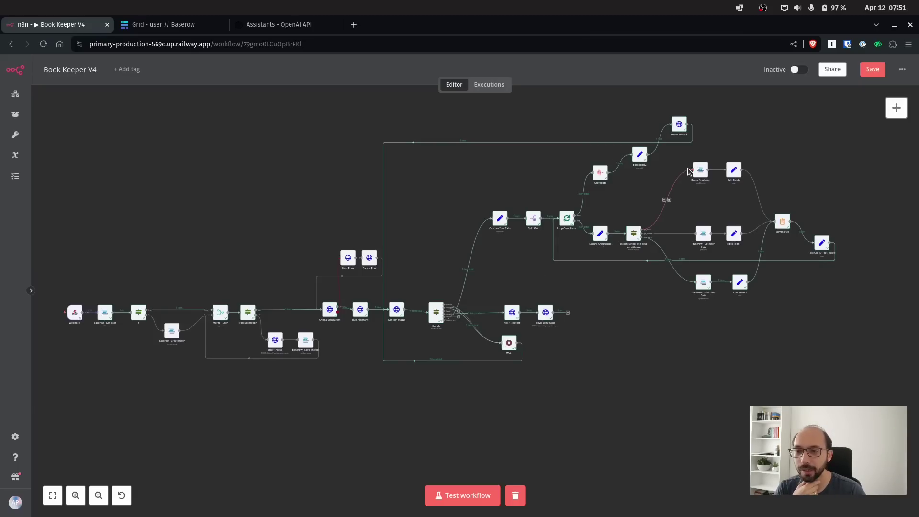
- Move the Busca Produtos and Baserow - Save User Data branches, with their Edit Fields nodes, closer to the Baserow - Get User Data branch
drag(681, 155, 768, 320)
drag(684, 155, 754, 325)
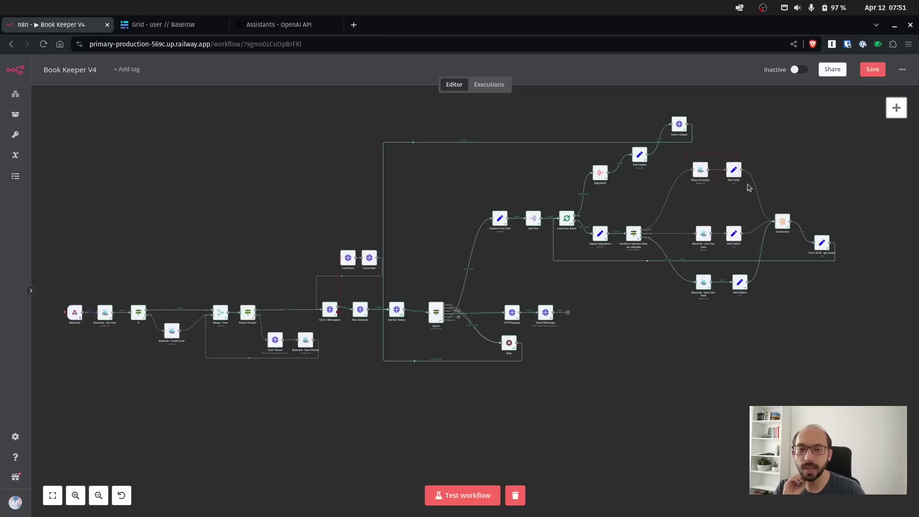
drag(734, 172, 734, 192)
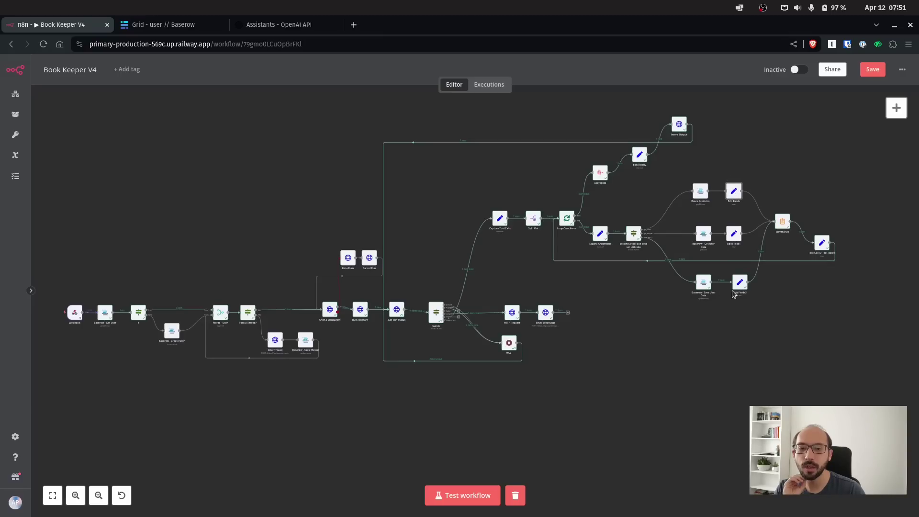
drag(756, 318, 706, 281)
click(728, 329)
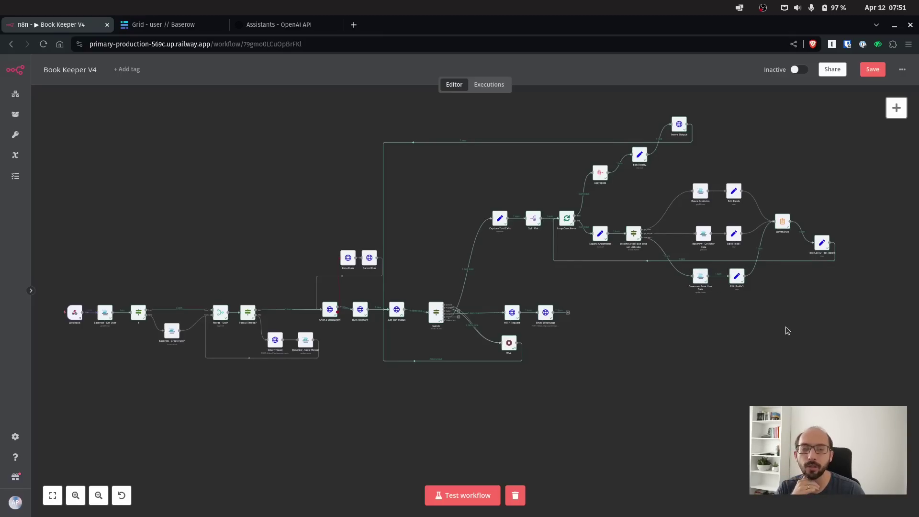